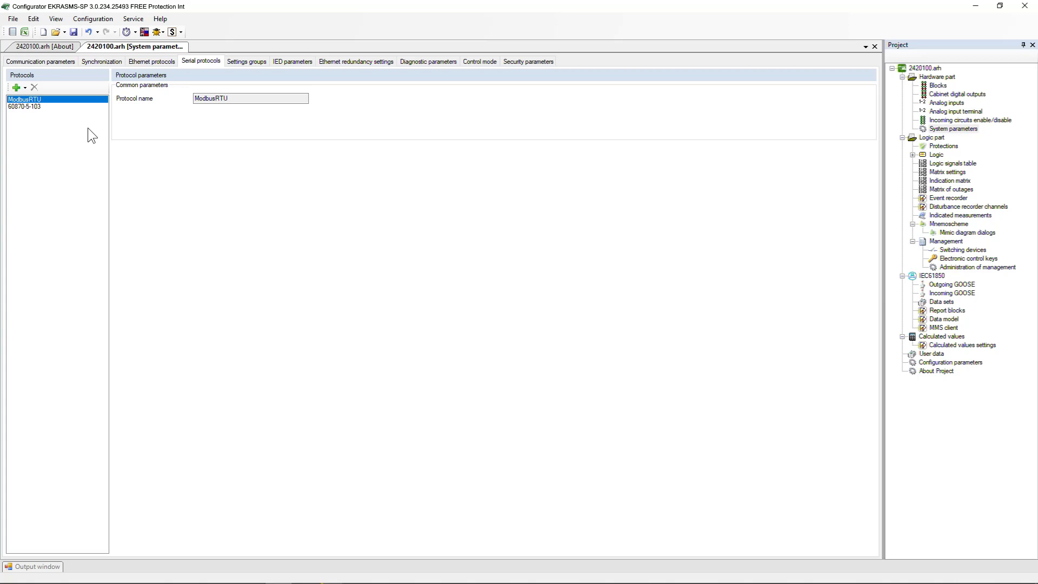
Step: Review the parameters of the 60870-5-103 and ModbusRTU serial protocols and the serial ports' terminal addresses
{"action": "left_click", "coordinate": [76, 108]}
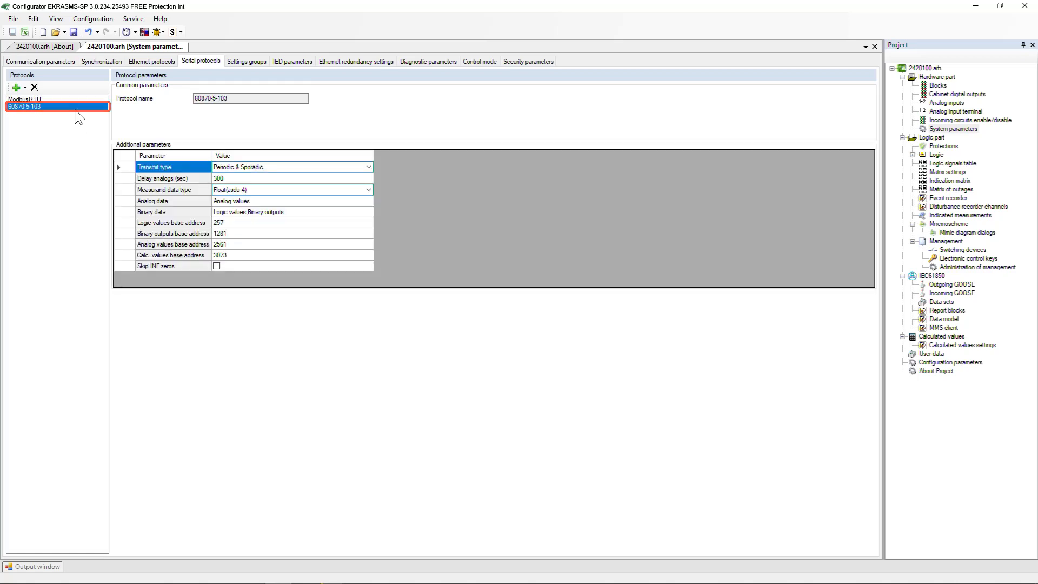
{"action": "left_click", "coordinate": [24, 99]}
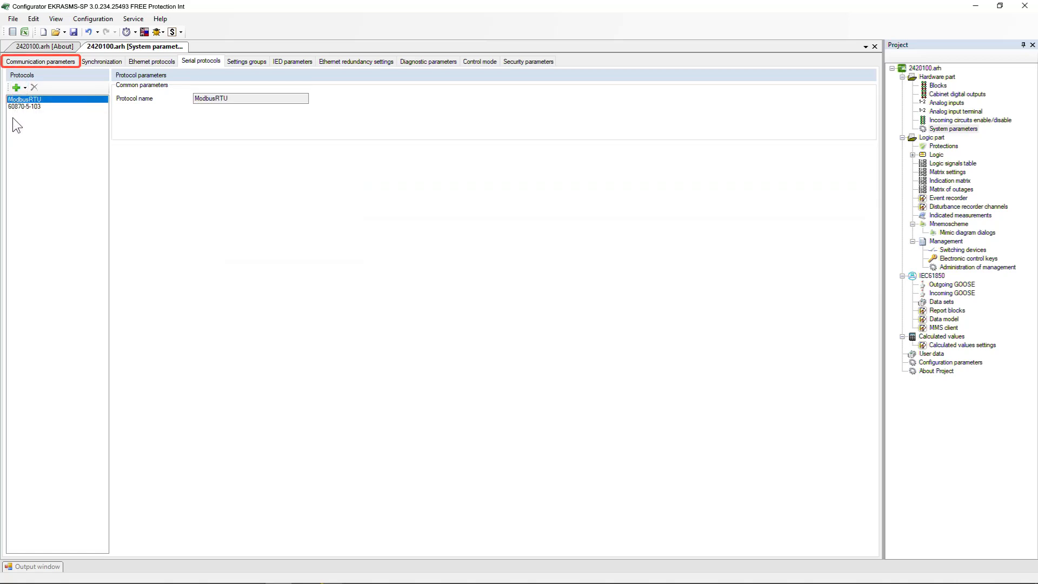
{"action": "left_click", "coordinate": [37, 63]}
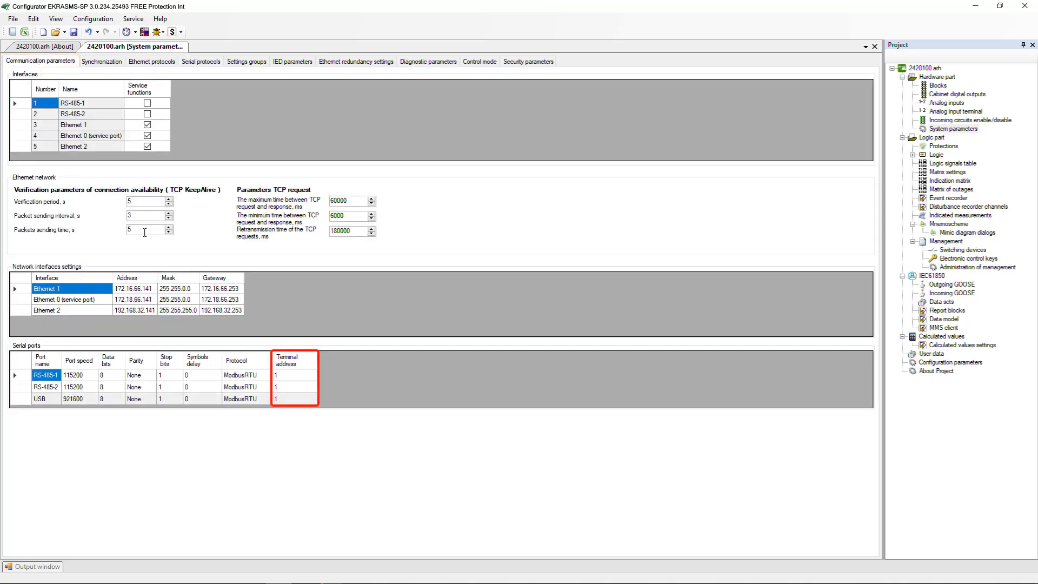
{"action": "double_click", "coordinate": [288, 376]}
{"action": "left_click", "coordinate": [290, 384]}
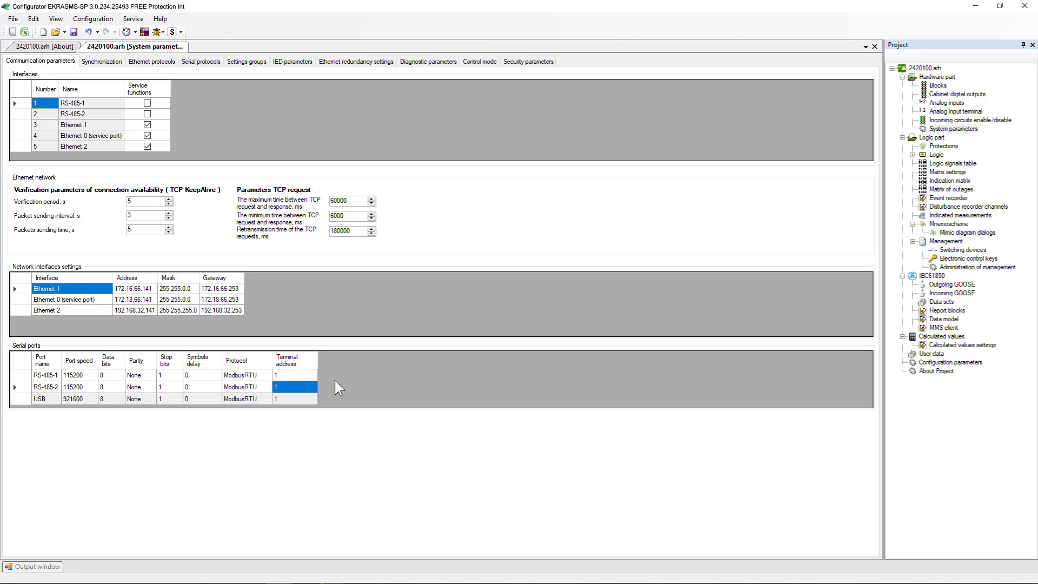
Step: Assign the 60870-5-103 protocol to serial port RS-485-1
{"action": "left_click", "coordinate": [249, 375]}
{"action": "left_click", "coordinate": [267, 375]}
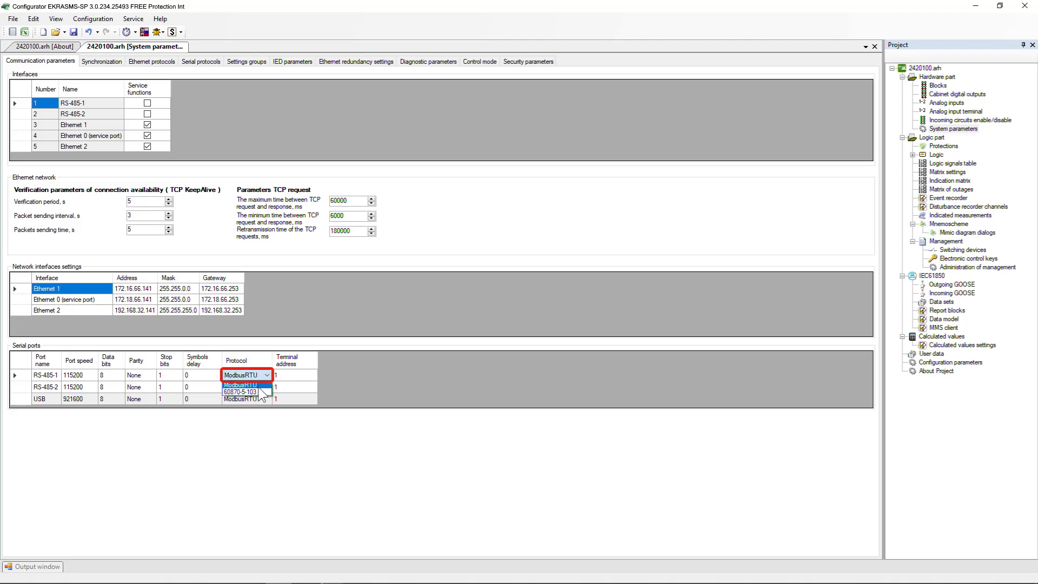
{"action": "left_click", "coordinate": [261, 392]}
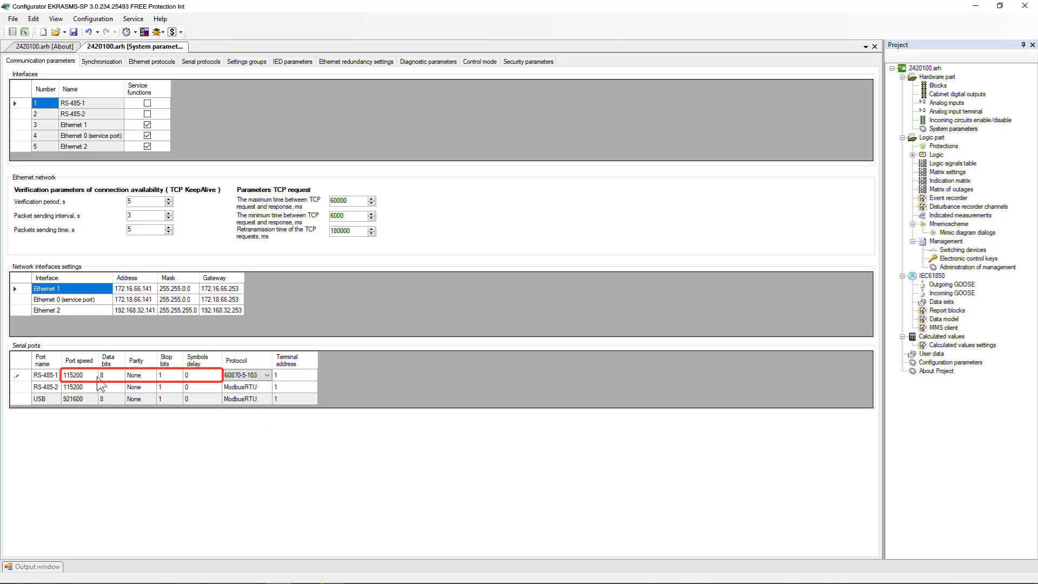
Step: Set serial port RS-485-1 to a port speed of 9600 with Odd parity
{"action": "left_click", "coordinate": [79, 375]}
{"action": "left_click", "coordinate": [93, 376]}
{"action": "left_click", "coordinate": [84, 467]}
{"action": "left_click", "coordinate": [152, 376]}
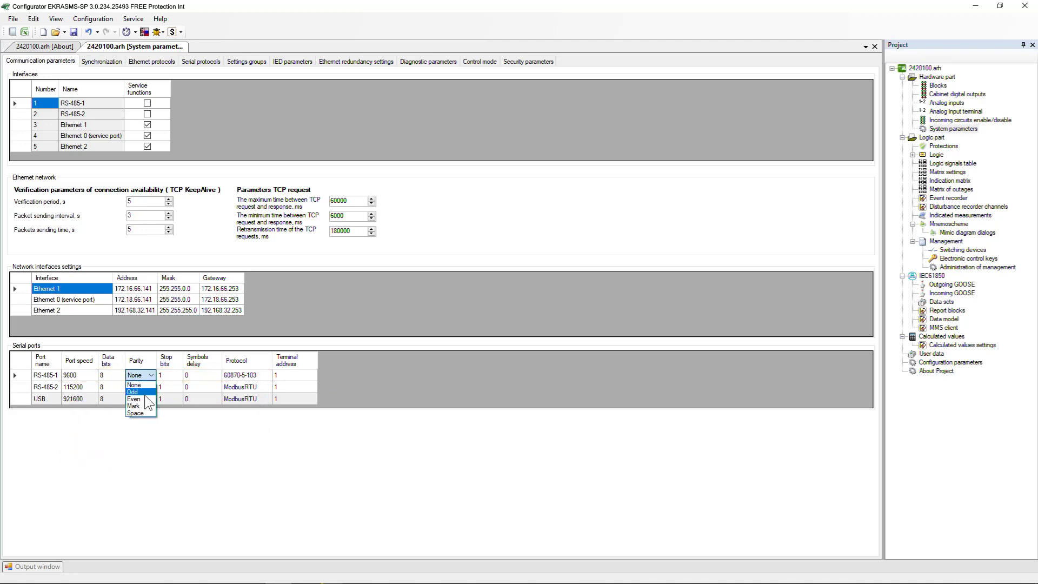
{"action": "left_click", "coordinate": [144, 394]}
Step: Set the 60870-5-103 serial protocol's transmit type to Periodic and its analog delay to 60 seconds
{"action": "left_click", "coordinate": [211, 62]}
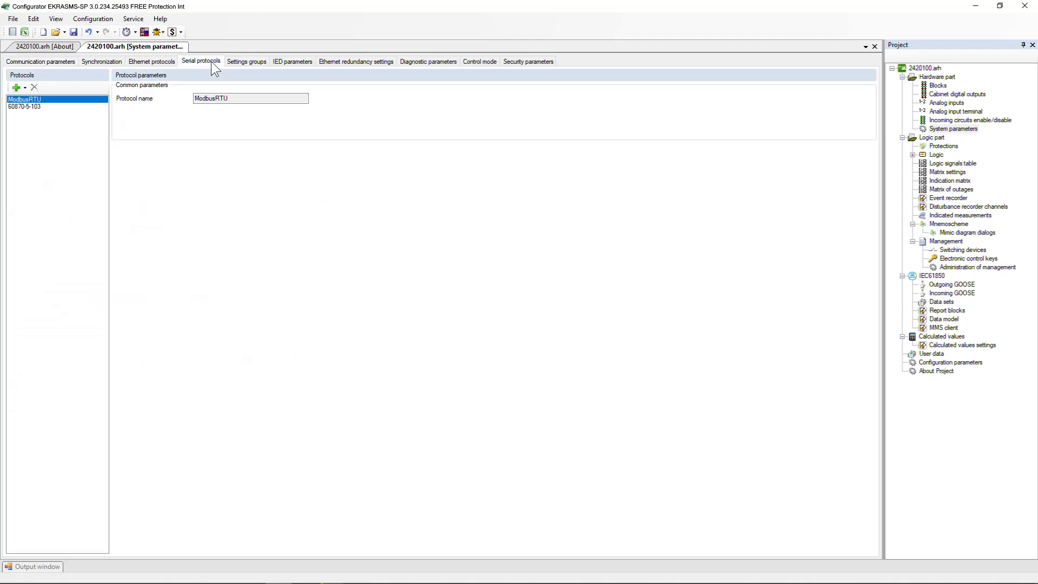
{"action": "left_click", "coordinate": [85, 106]}
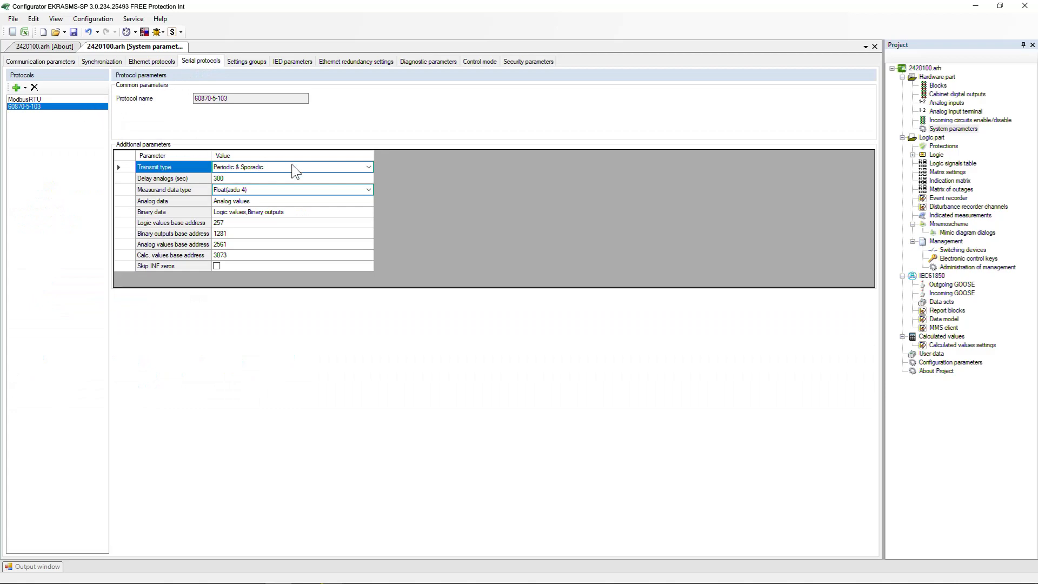
{"action": "left_click", "coordinate": [368, 167]}
{"action": "left_click", "coordinate": [369, 167]}
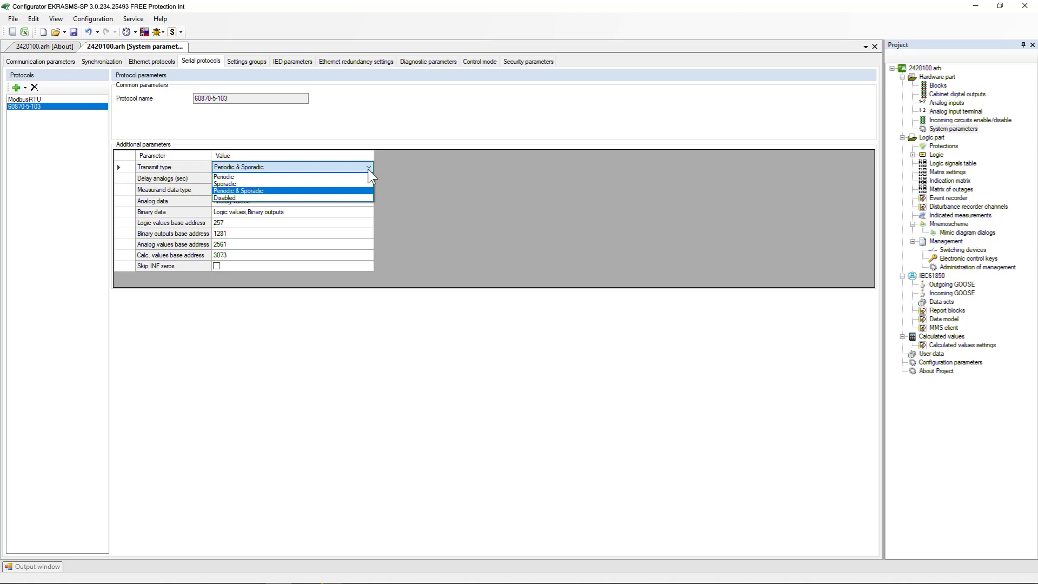
{"action": "left_click", "coordinate": [367, 175]}
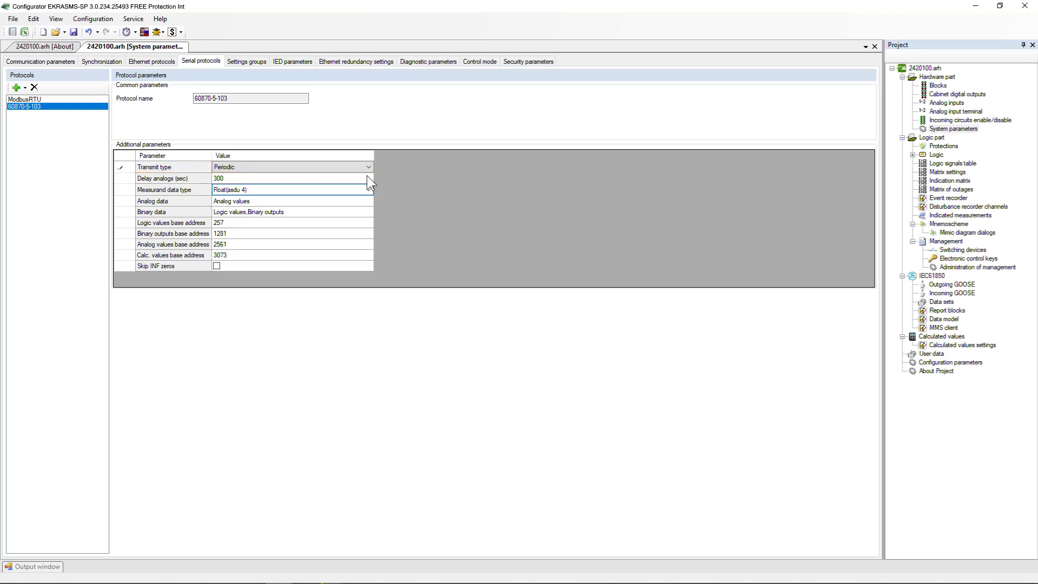
{"action": "left_click", "coordinate": [366, 176]}
{"action": "type", "text": "60"}
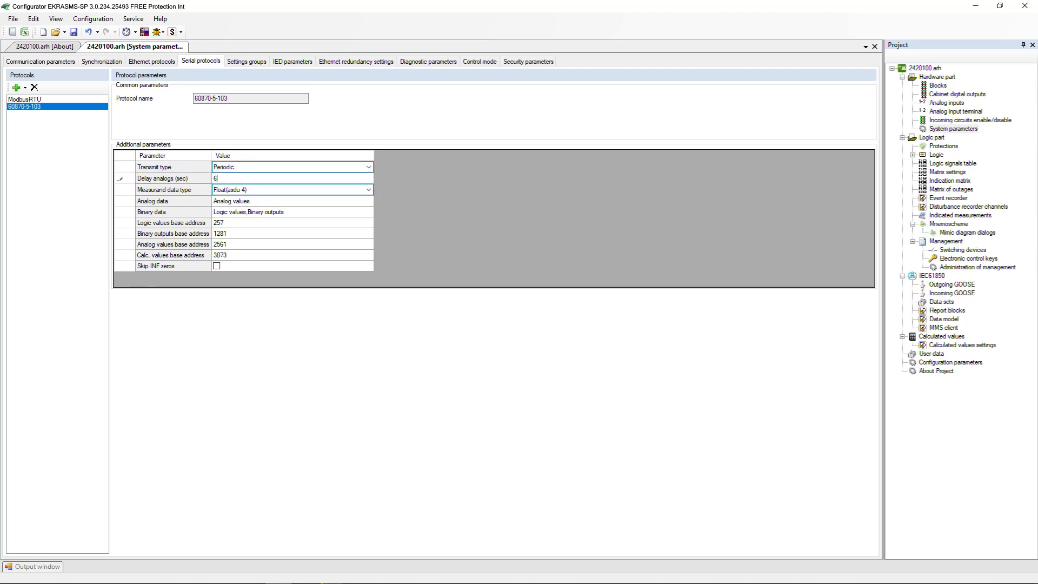
Step: Try the Sporadic and Disabled transmit types for 60870-5-103 and leave it on Periodic & Sporadic
{"action": "left_click", "coordinate": [368, 167]}
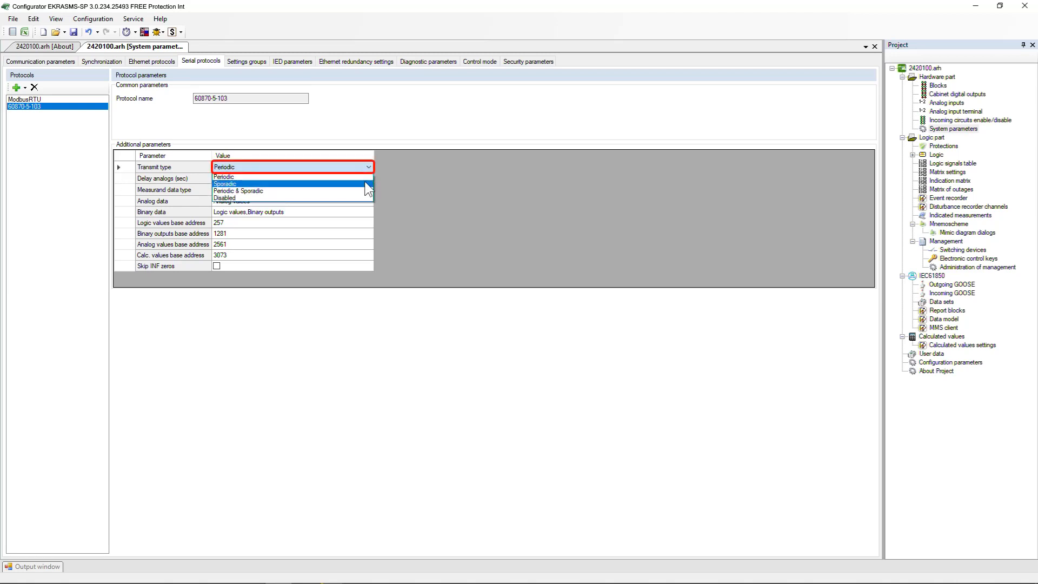
{"action": "left_click", "coordinate": [364, 181]}
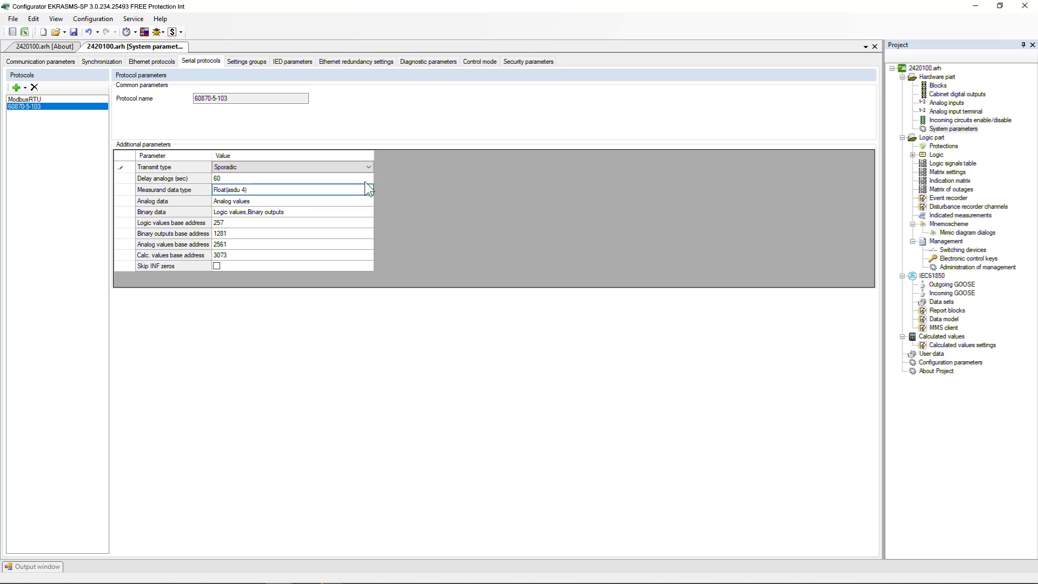
{"action": "left_click", "coordinate": [369, 168]}
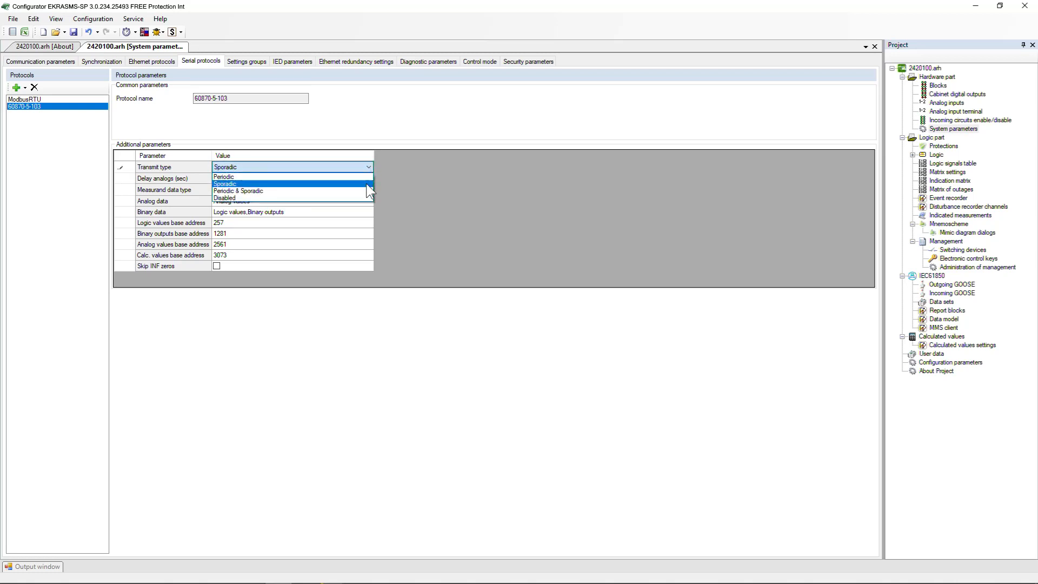
{"action": "left_click", "coordinate": [366, 189]}
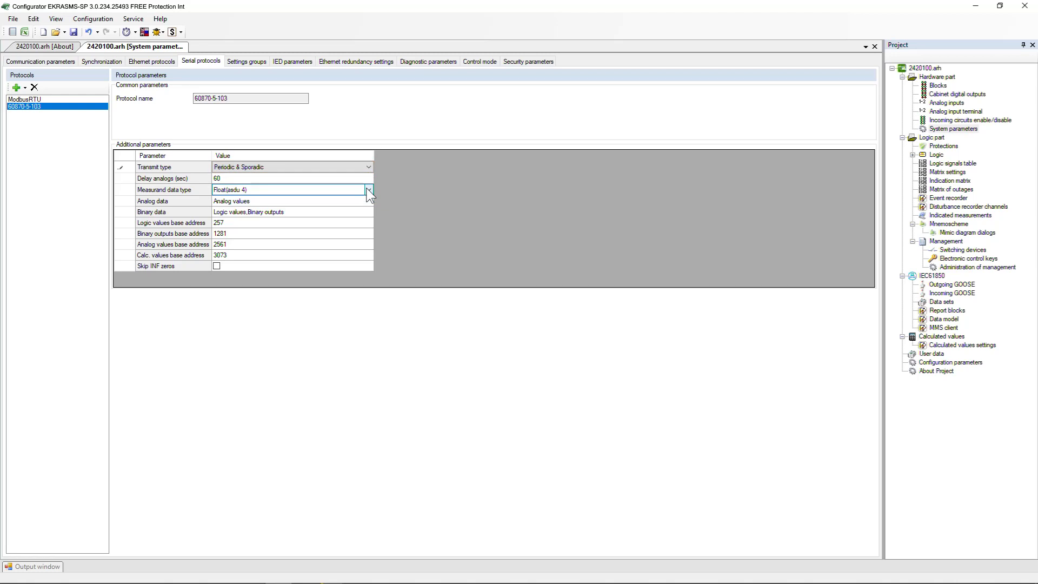
{"action": "left_click", "coordinate": [368, 167]}
{"action": "left_click", "coordinate": [366, 197]}
{"action": "left_click", "coordinate": [369, 168]}
{"action": "left_click", "coordinate": [365, 187]}
Step: Look over the measurand data type options and add Calculated values to the transmitted analog data
{"action": "left_click", "coordinate": [368, 189]}
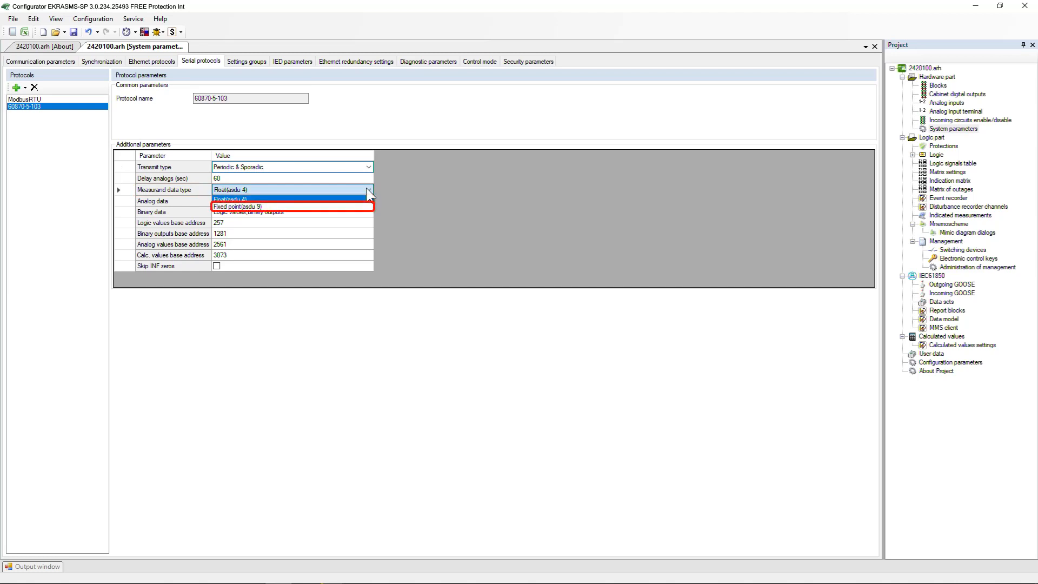
{"action": "left_click", "coordinate": [367, 189]}
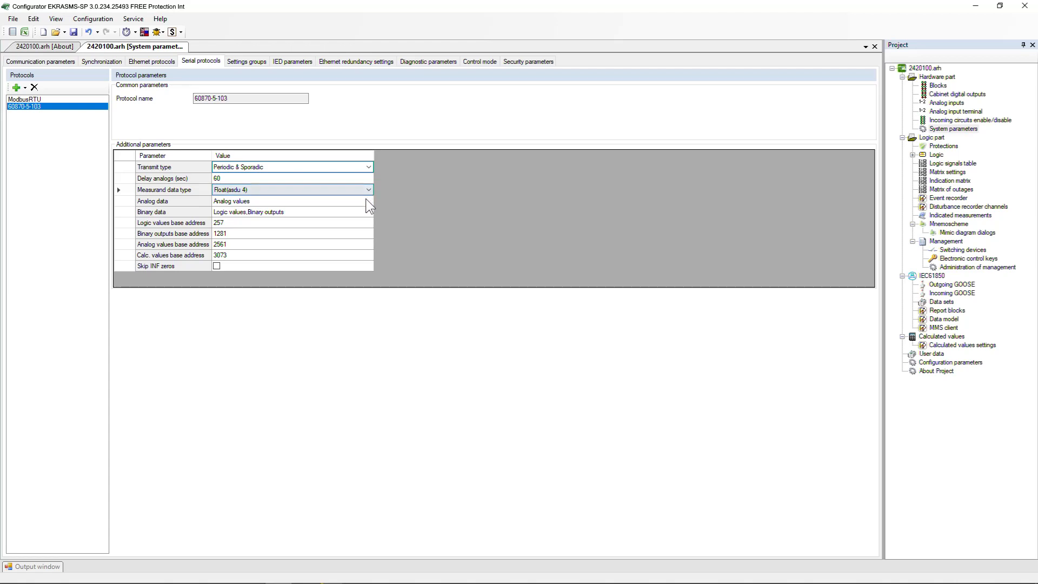
{"action": "left_click", "coordinate": [367, 200]}
{"action": "left_click", "coordinate": [367, 201]}
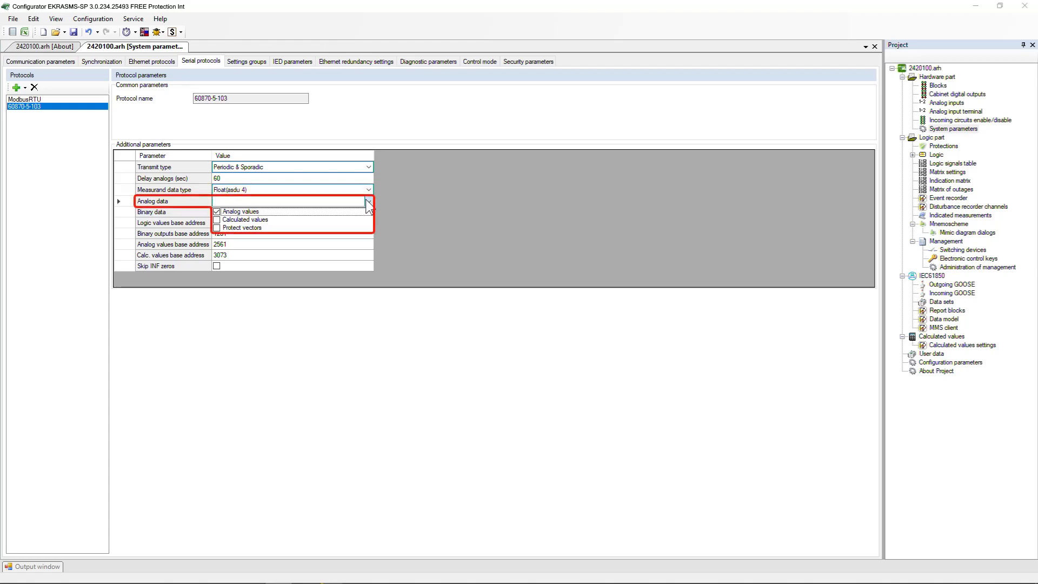
{"action": "left_click", "coordinate": [217, 220]}
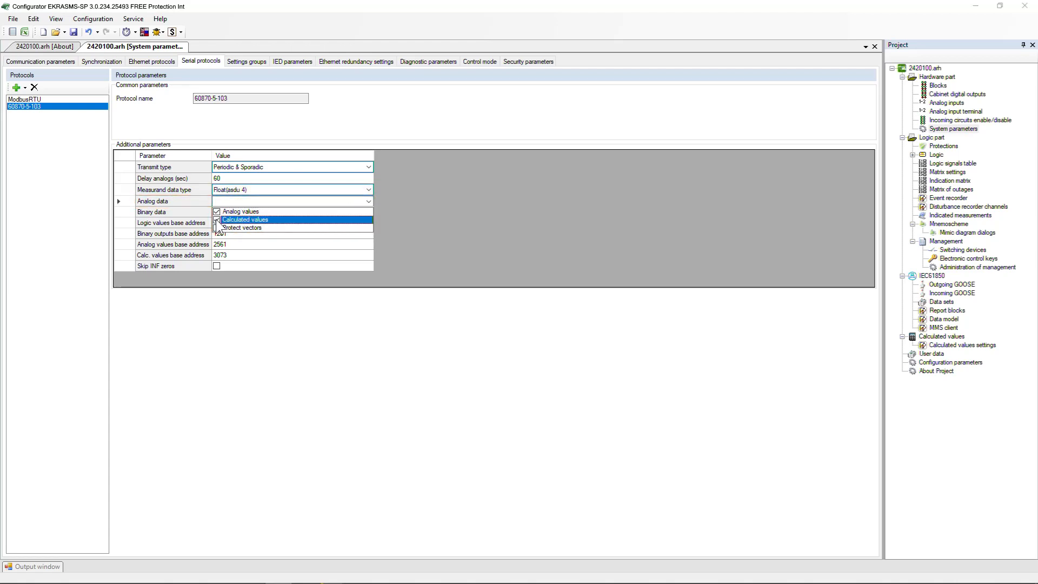
{"action": "left_click", "coordinate": [366, 205]}
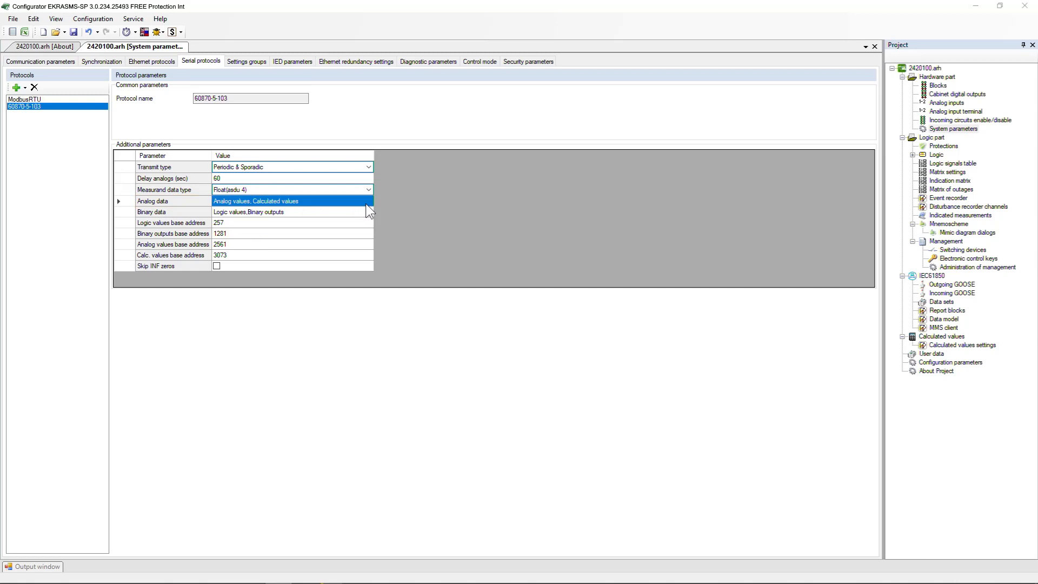
Step: Review which binary data sources the 60870-5-103 protocol can transmit
{"action": "left_click", "coordinate": [368, 211]}
{"action": "left_click", "coordinate": [368, 212]}
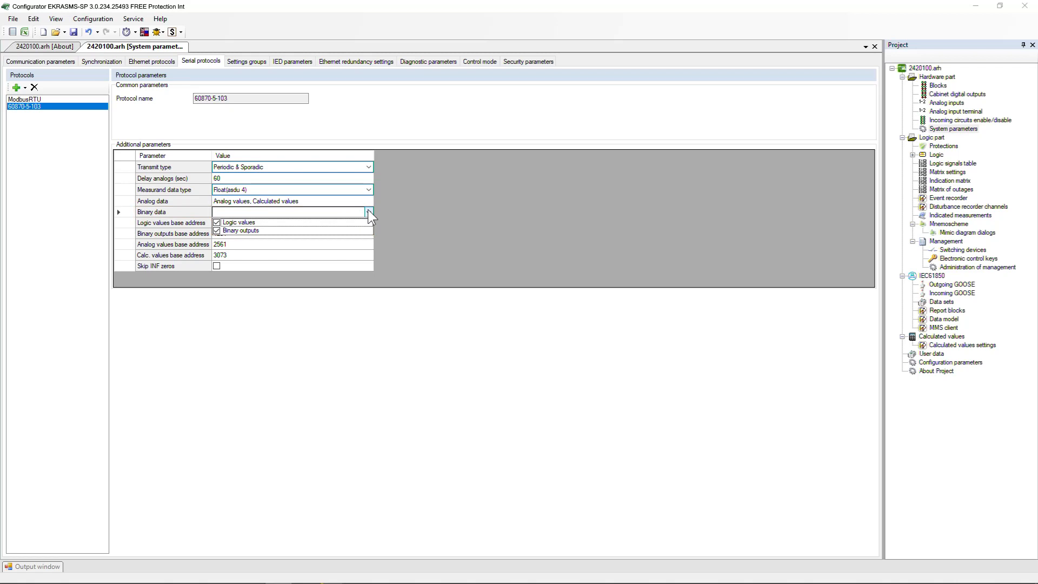
{"action": "left_click", "coordinate": [368, 211]}
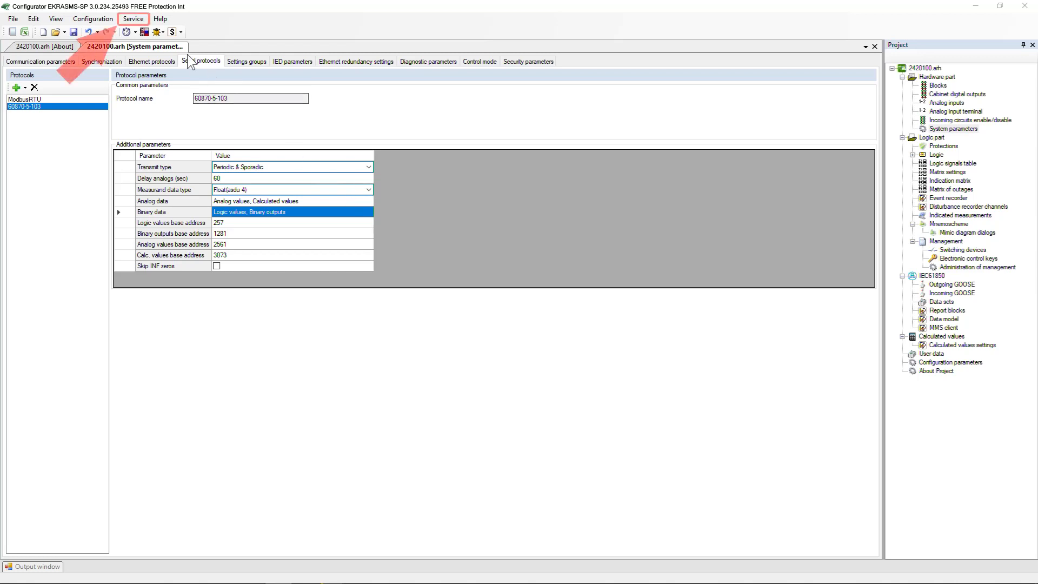
Step: Generate the IEC 60870-5-103 protocol data report
{"action": "left_click", "coordinate": [133, 19]}
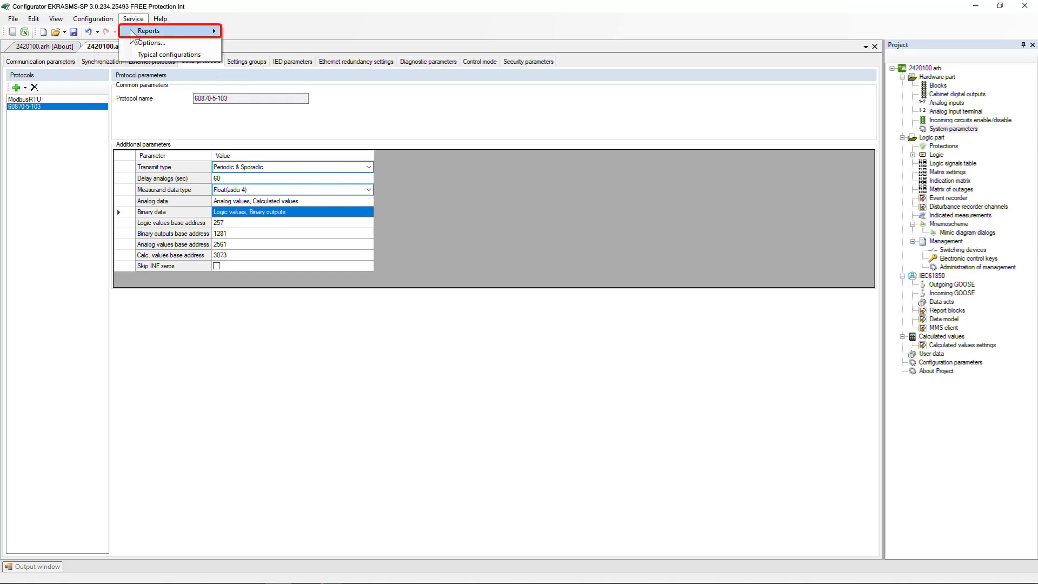
{"action": "mouse_move", "coordinate": [162, 31]}
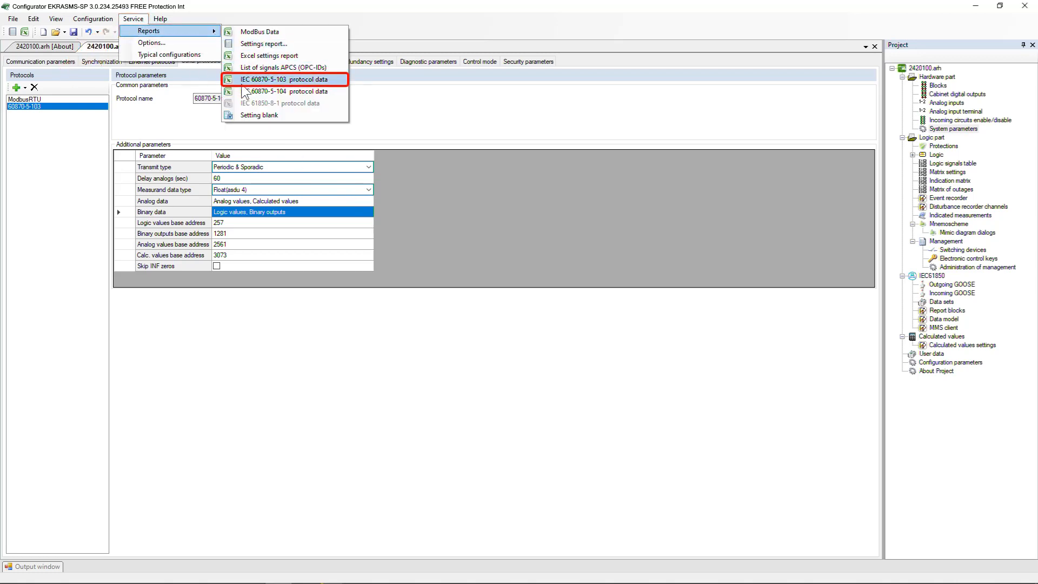
{"action": "left_click", "coordinate": [399, 78]}
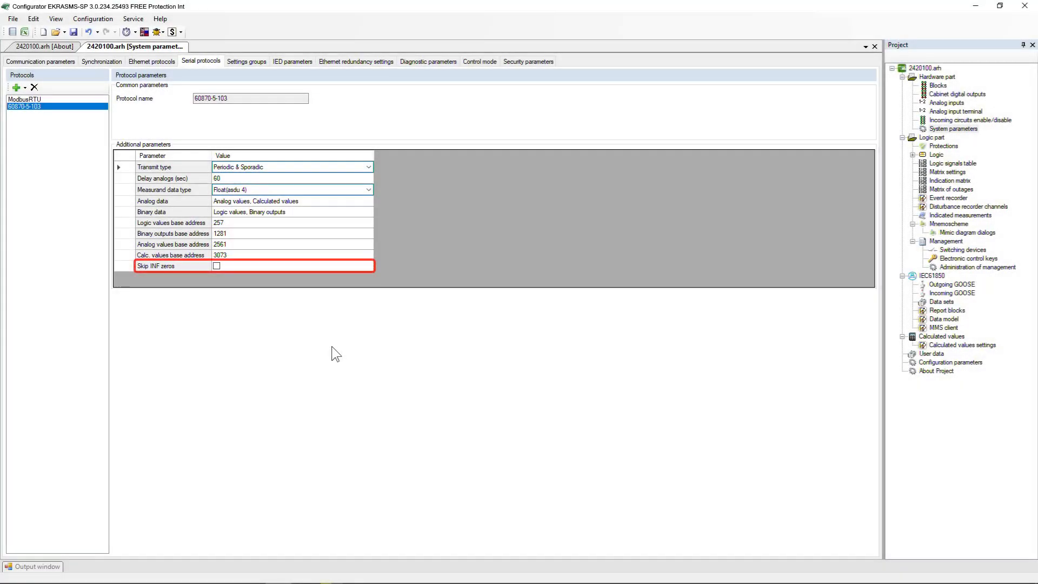
Step: Enable Skip INF zeros and regenerate the IEC 60870-5-103 protocol data report to examine its binary signals
{"action": "left_click", "coordinate": [216, 266]}
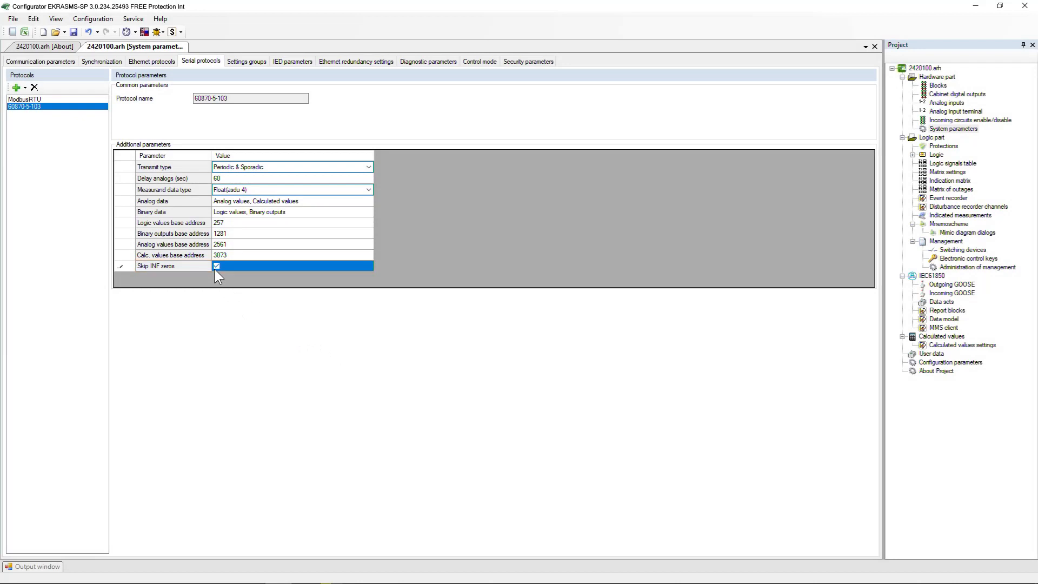
{"action": "left_click", "coordinate": [133, 19]}
{"action": "mouse_move", "coordinate": [162, 31]}
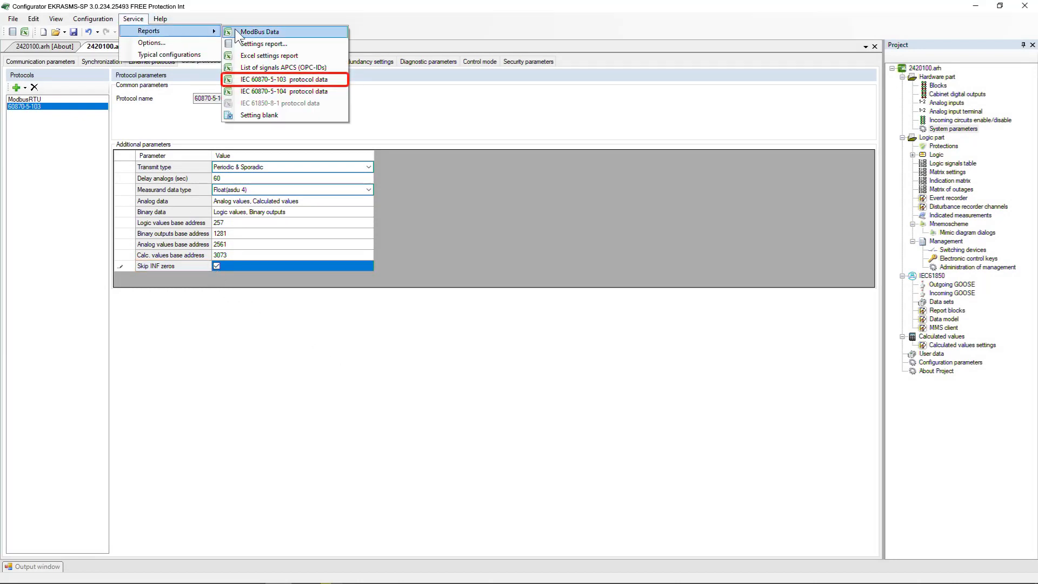
{"action": "left_click", "coordinate": [265, 79]}
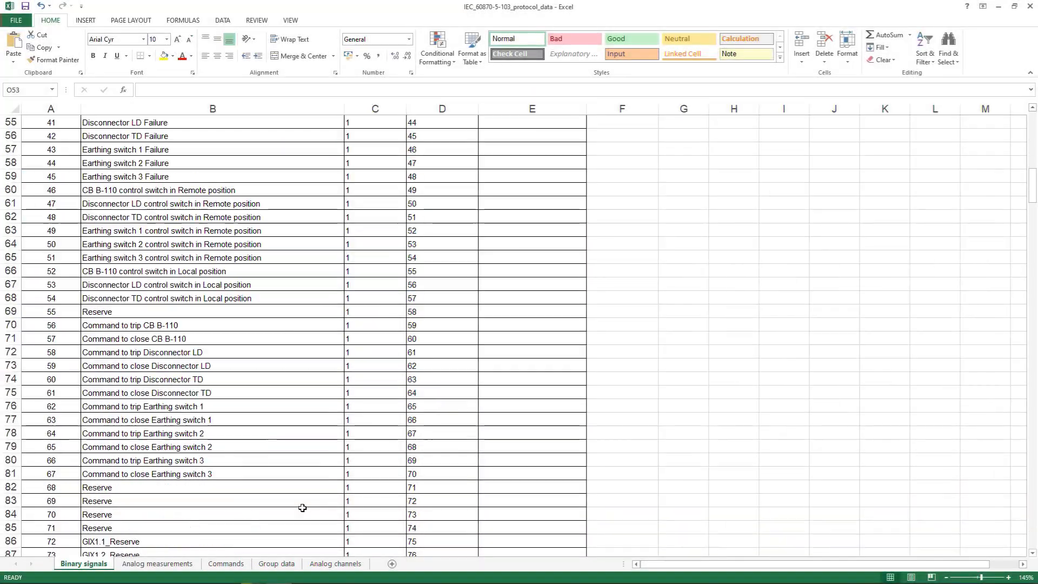
{"action": "scroll", "coordinate": [302, 508], "scroll_direction": "down", "scroll_amount": 20}
{"action": "scroll", "coordinate": [302, 508], "scroll_direction": "up", "scroll_amount": 3, "text": "ctrl"}
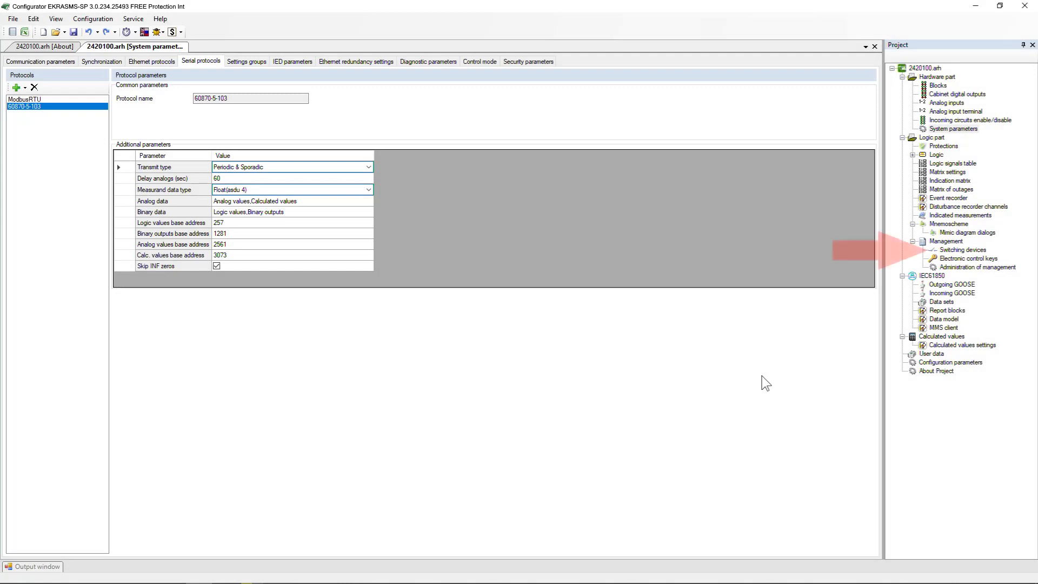
Step: Set the communication interface of switching device Disconnector LD to RS-485-1
{"action": "double_click", "coordinate": [961, 253]}
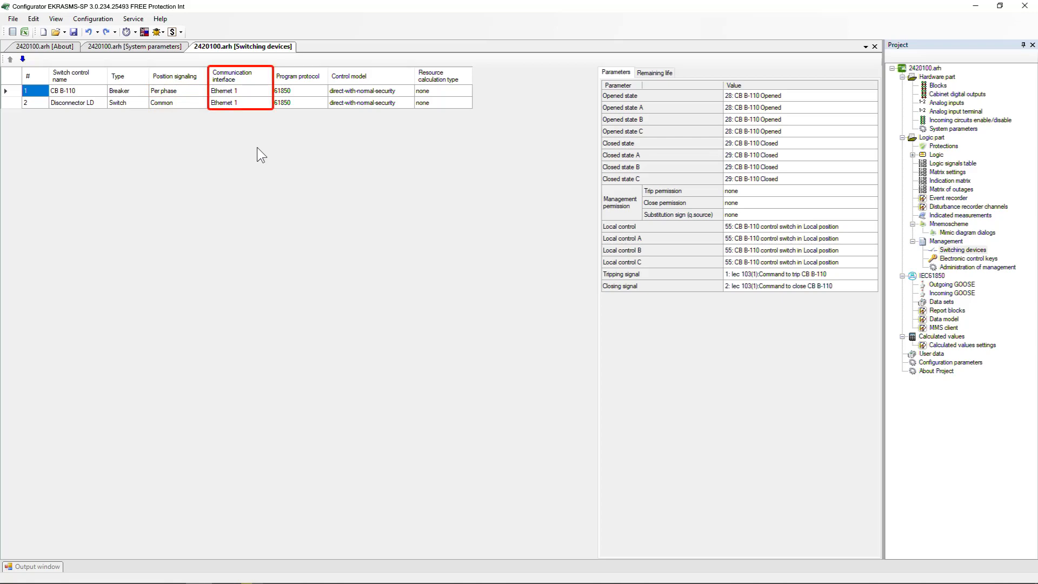
{"action": "left_click", "coordinate": [252, 106]}
{"action": "left_click", "coordinate": [252, 108]}
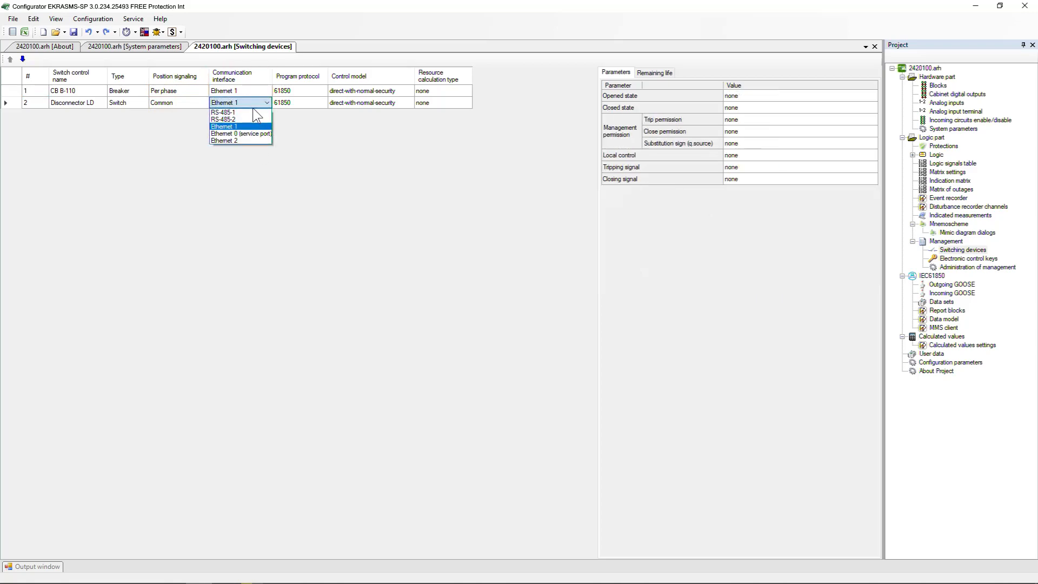
{"action": "left_click", "coordinate": [251, 112]}
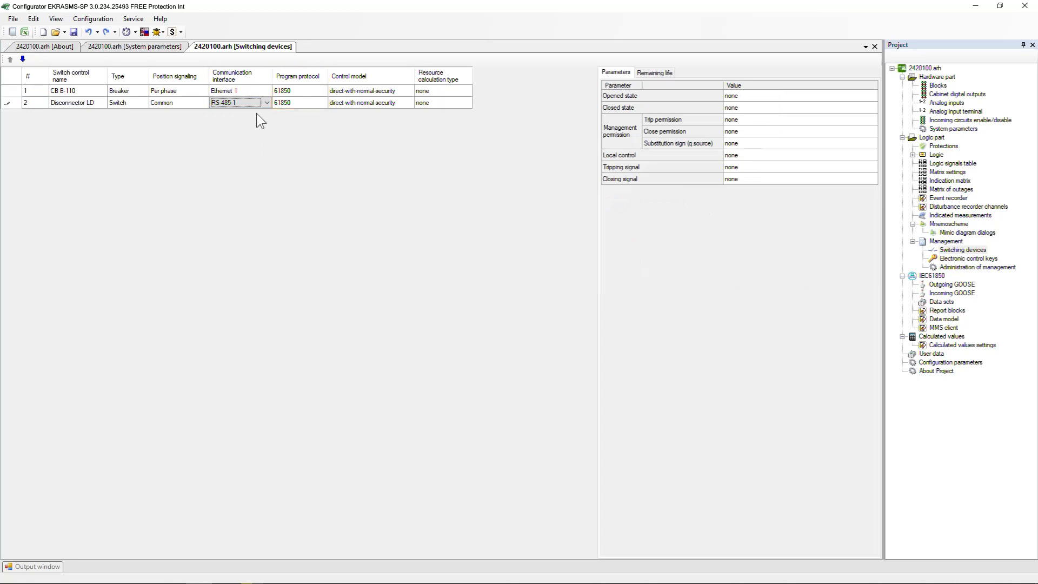
Step: Set the program protocol of Disconnector LD to 60870-5-103
{"action": "left_click", "coordinate": [318, 106]}
{"action": "left_click", "coordinate": [318, 106]}
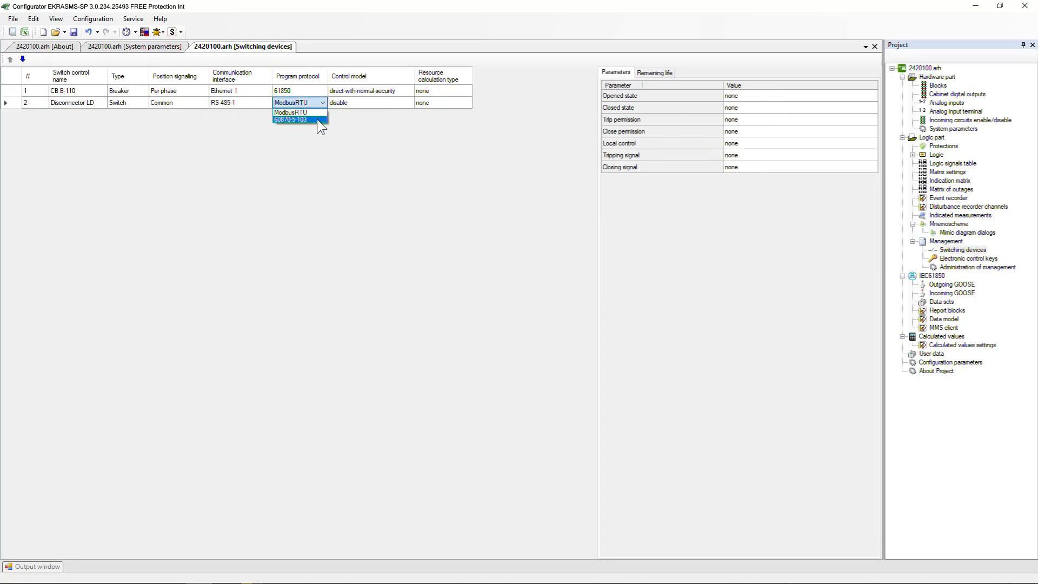
{"action": "left_click", "coordinate": [317, 115]}
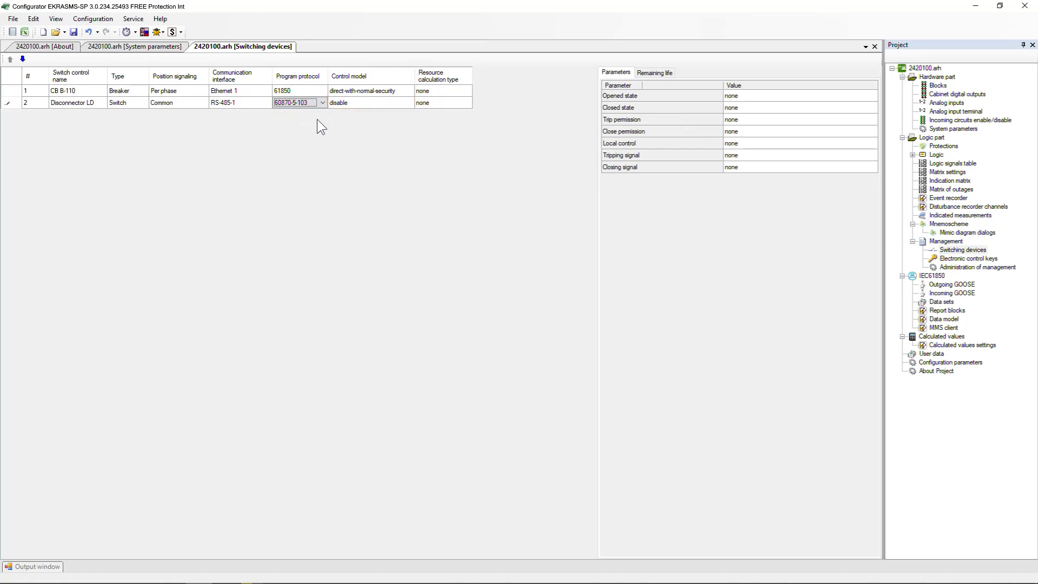
Step: Set the control model of switching device Disconnector LD first to direct and finally to sbo
{"action": "left_click", "coordinate": [408, 106]}
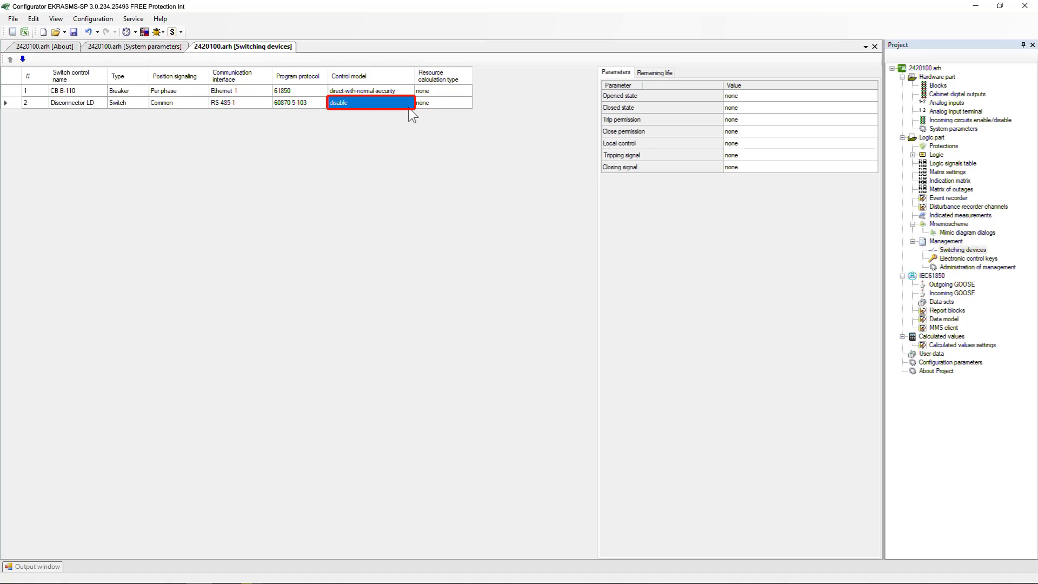
{"action": "left_click", "coordinate": [407, 107]}
{"action": "left_click", "coordinate": [407, 119]}
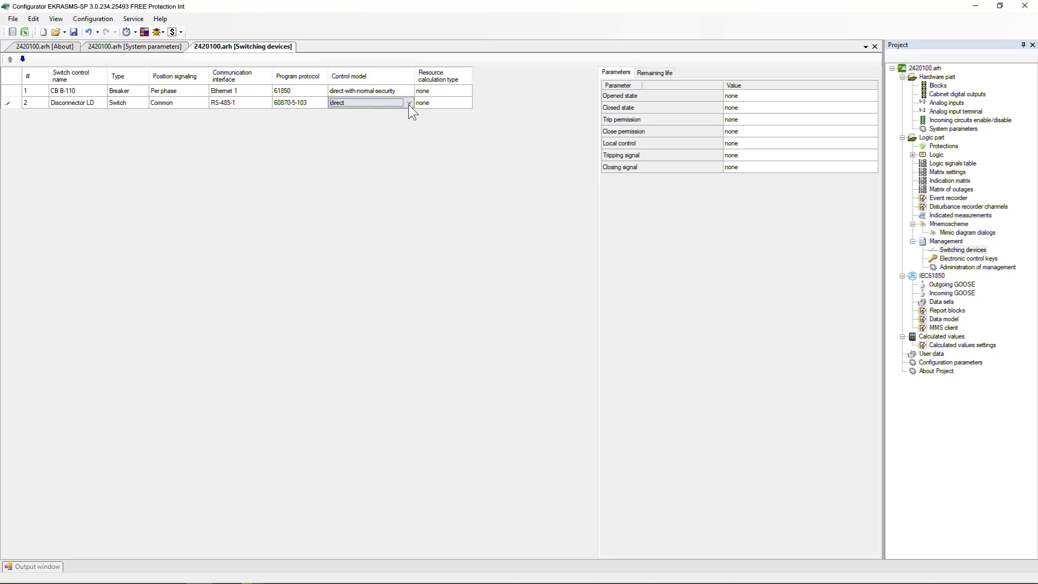
{"action": "left_click", "coordinate": [408, 104]}
{"action": "left_click", "coordinate": [406, 127]}
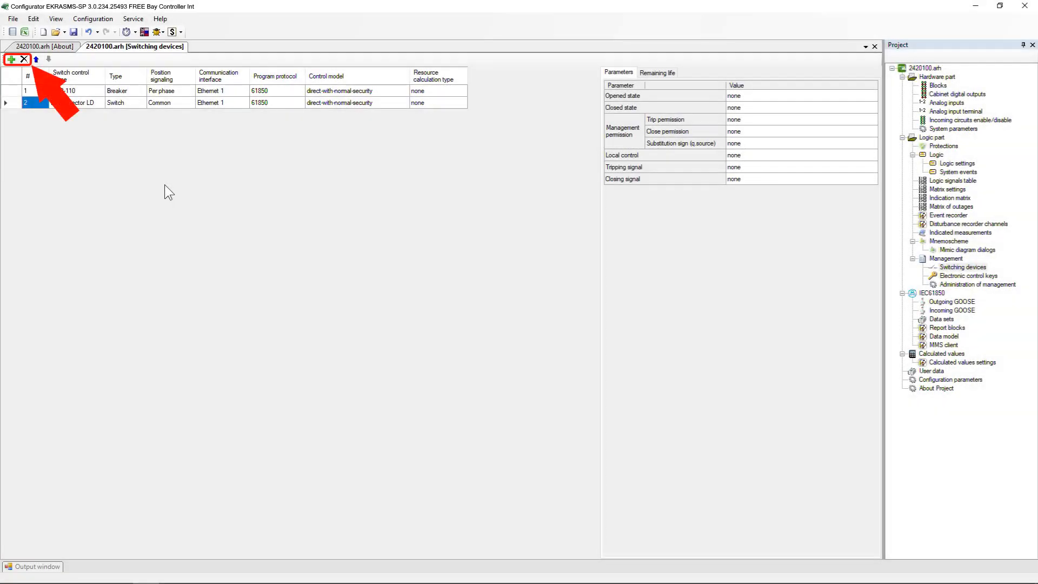
{"action": "left_click", "coordinate": [140, 103]}
{"action": "left_click", "coordinate": [141, 104]}
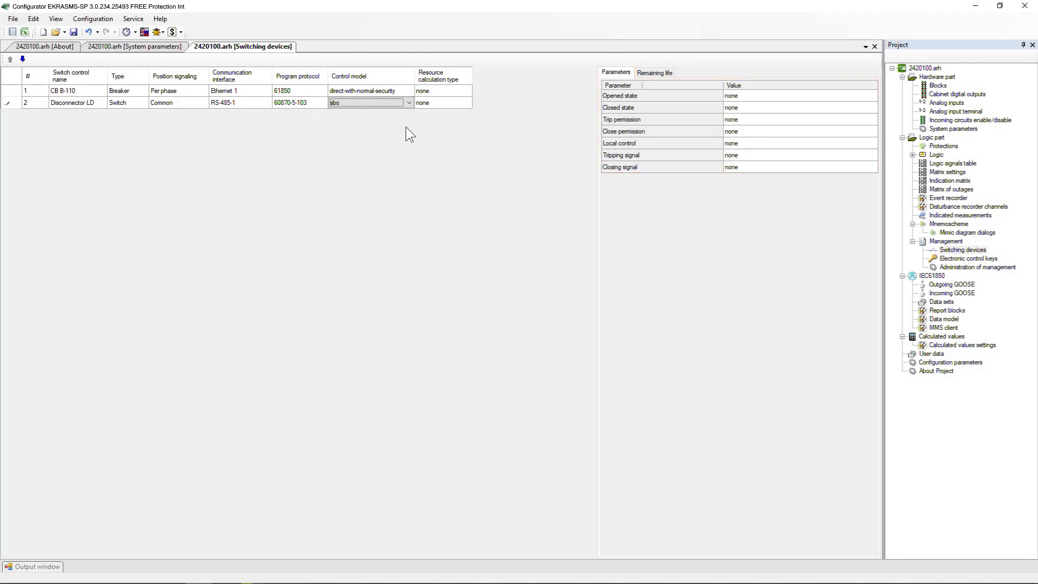
Step: Assign the Iec 103(1) commands to trip and to close Disconnector LD as its tripping and closing signals
{"action": "left_click", "coordinate": [735, 156]}
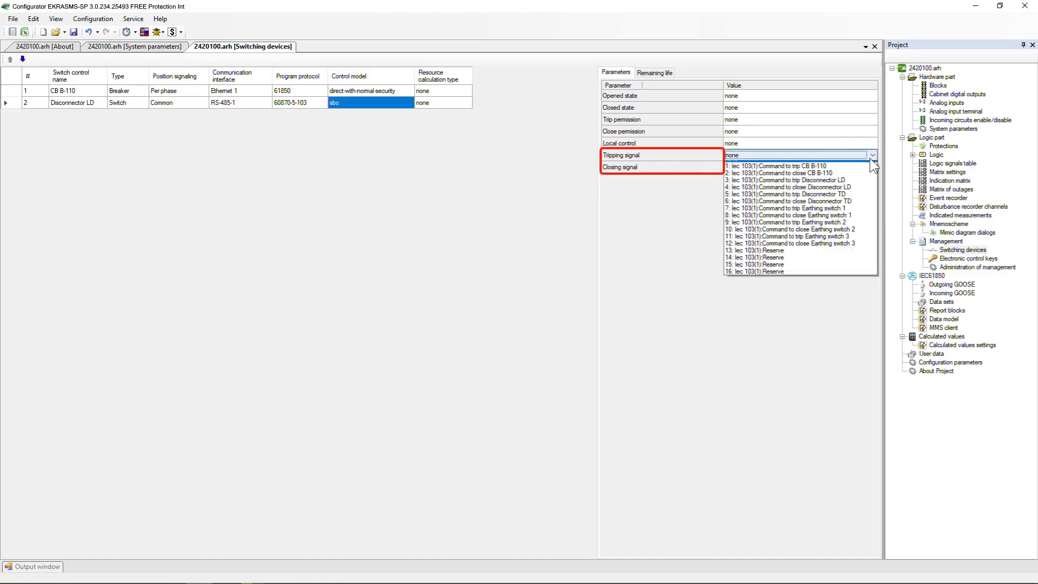
{"action": "left_click", "coordinate": [871, 187]}
{"action": "left_click", "coordinate": [873, 168]}
{"action": "left_click", "coordinate": [873, 167]}
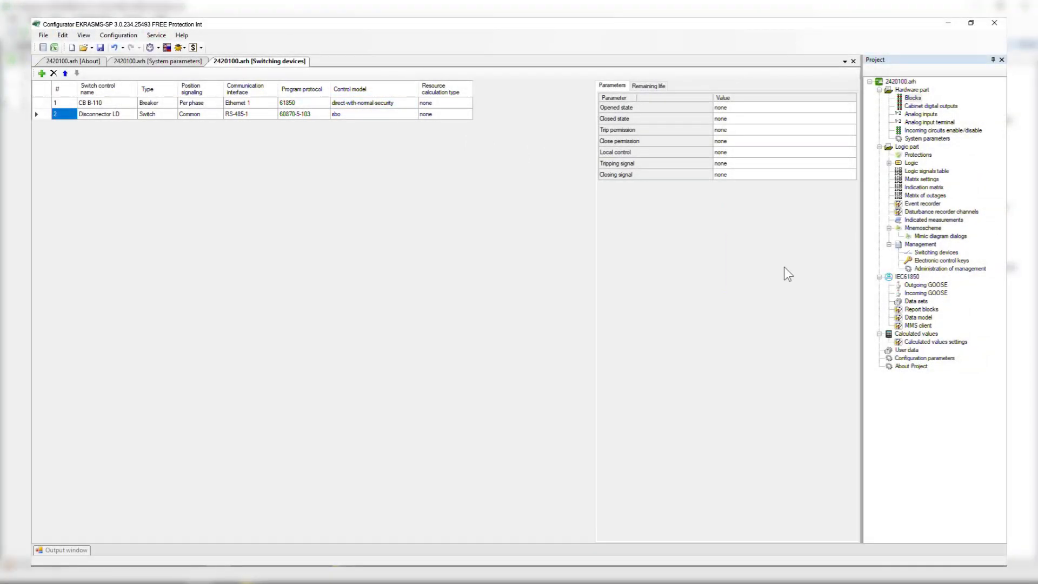
{"action": "left_click", "coordinate": [848, 164]}
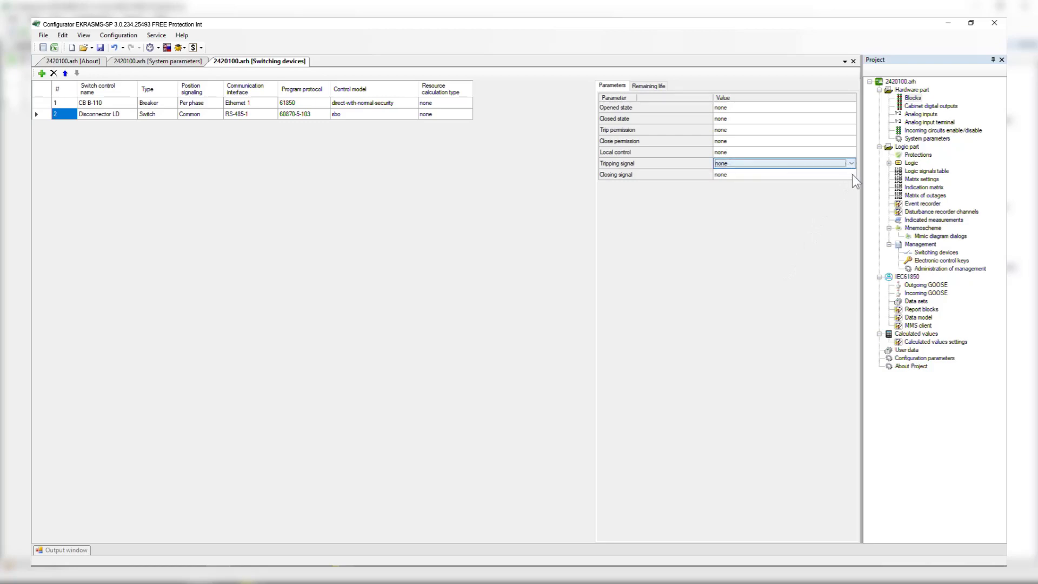
{"action": "left_click", "coordinate": [852, 174]}
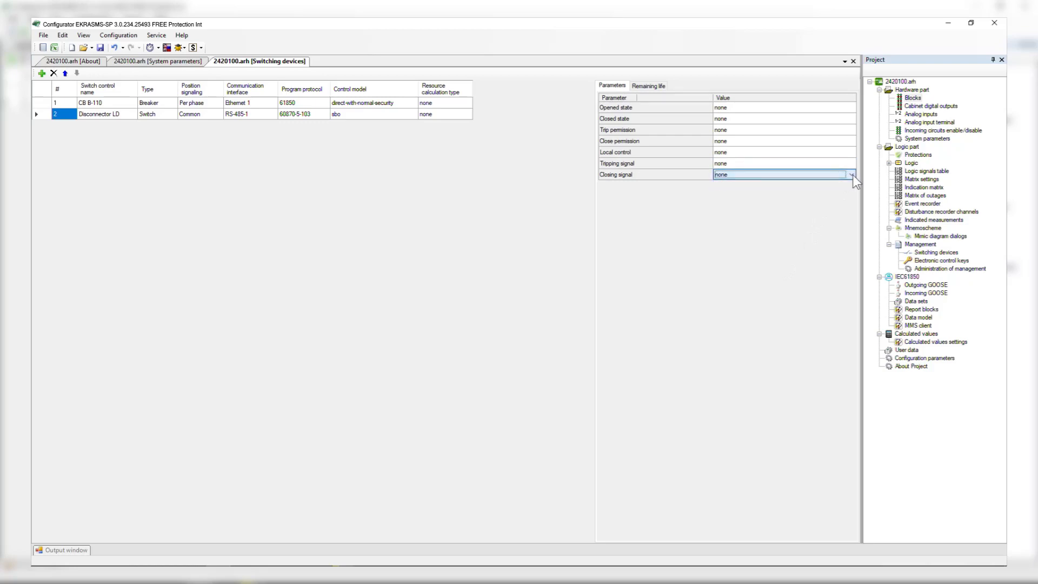
Step: Enable pulse mode for the Iec 103(1) block among the hardware blocks
{"action": "double_click", "coordinate": [913, 97]}
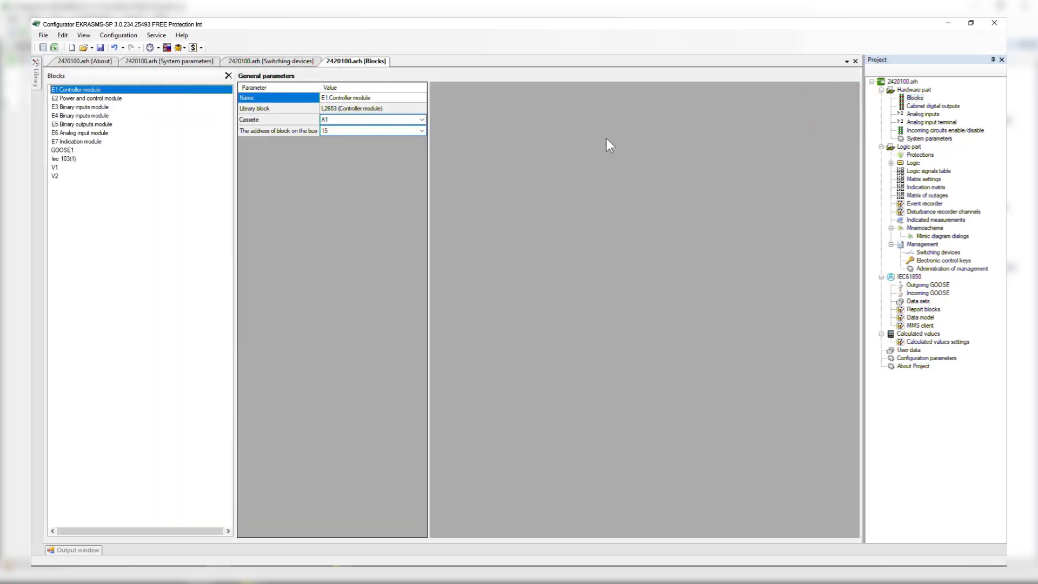
{"action": "left_click", "coordinate": [79, 158]}
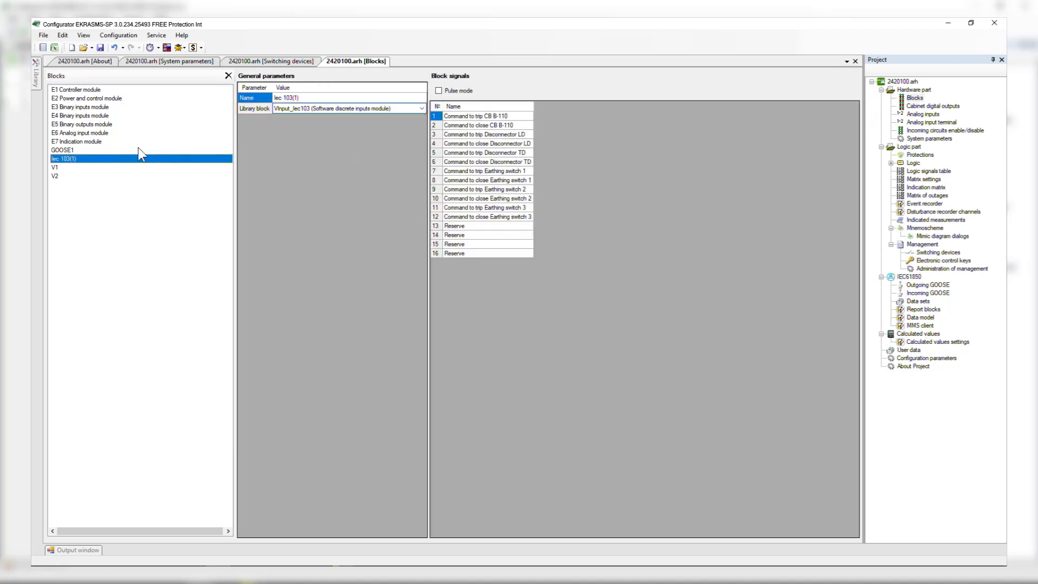
{"action": "left_click", "coordinate": [439, 90]}
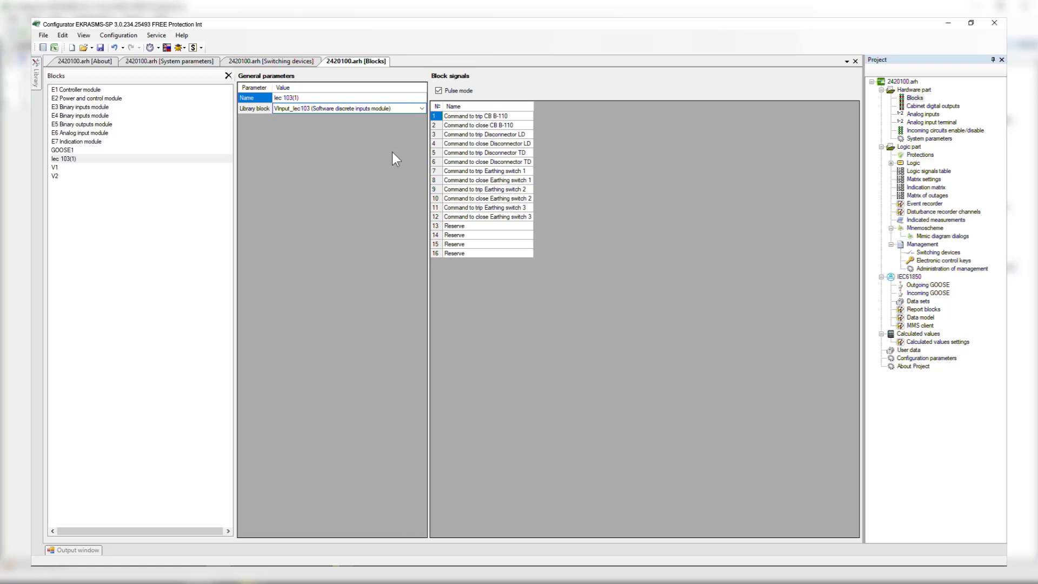
Step: Add a VInput_Iec103 software discrete inputs block from the library, name it Iec 103(2) and enable its pulse mode
{"action": "left_click", "coordinate": [36, 77]}
{"action": "left_click", "coordinate": [49, 83]}
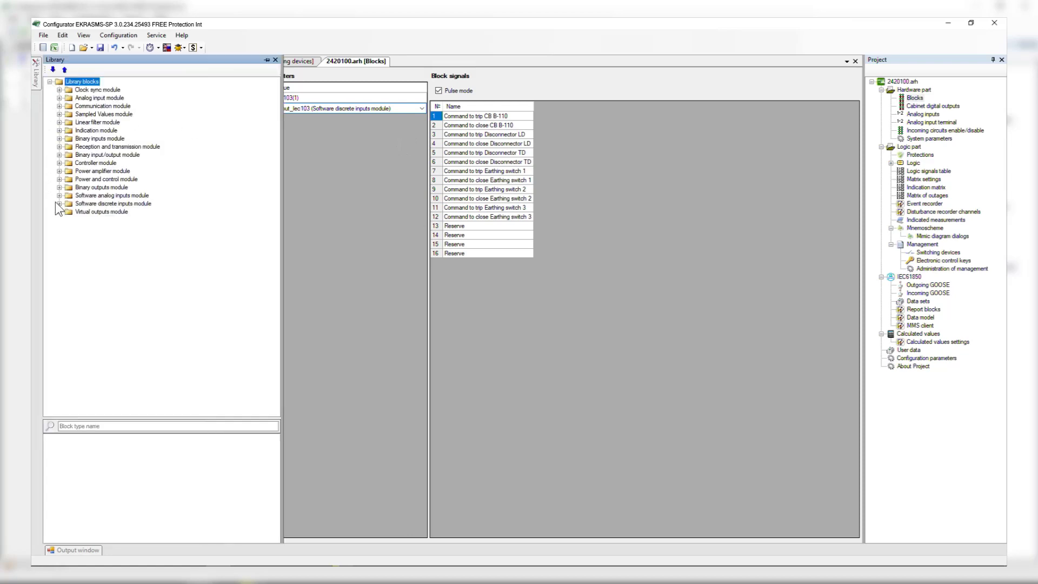
{"action": "left_click", "coordinate": [59, 204]}
{"action": "left_click_drag", "start_coordinate": [317, 213], "coordinate": [316, 213]}
{"action": "left_click", "coordinate": [310, 101]}
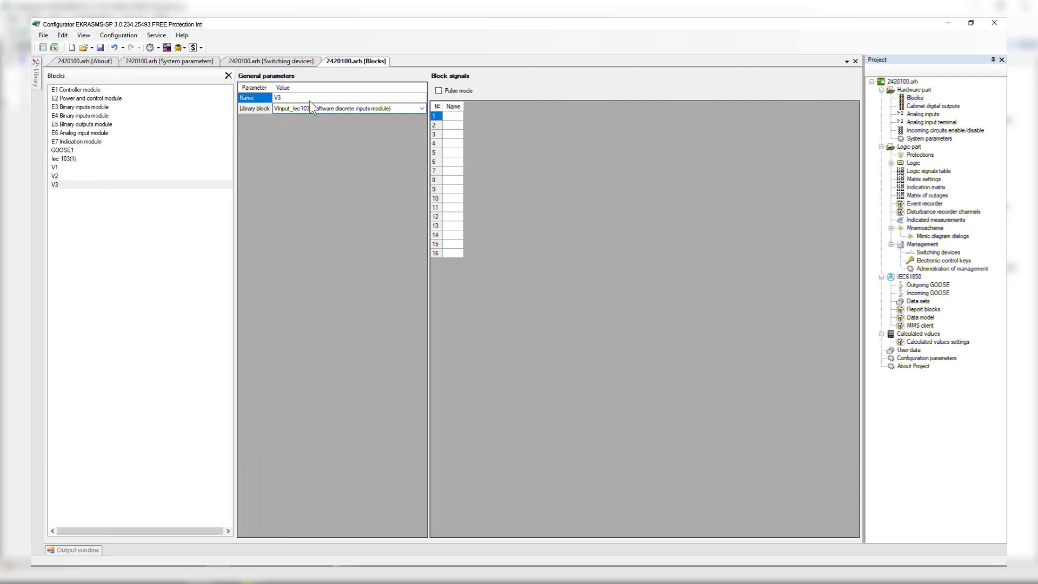
{"action": "type", "text": "Iec 103(2)"}
{"action": "key", "text": "Return"}
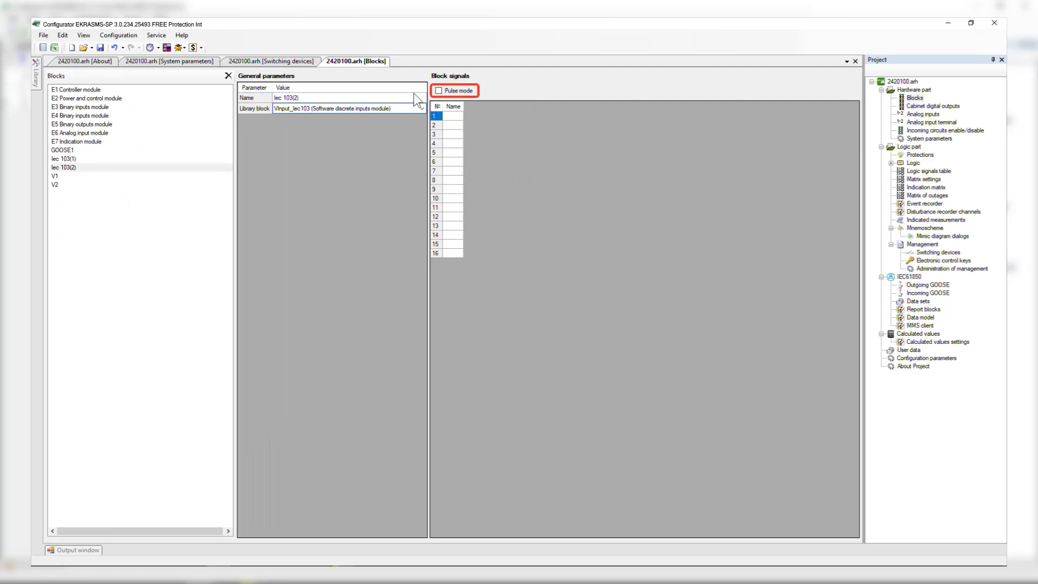
{"action": "left_click", "coordinate": [439, 91]}
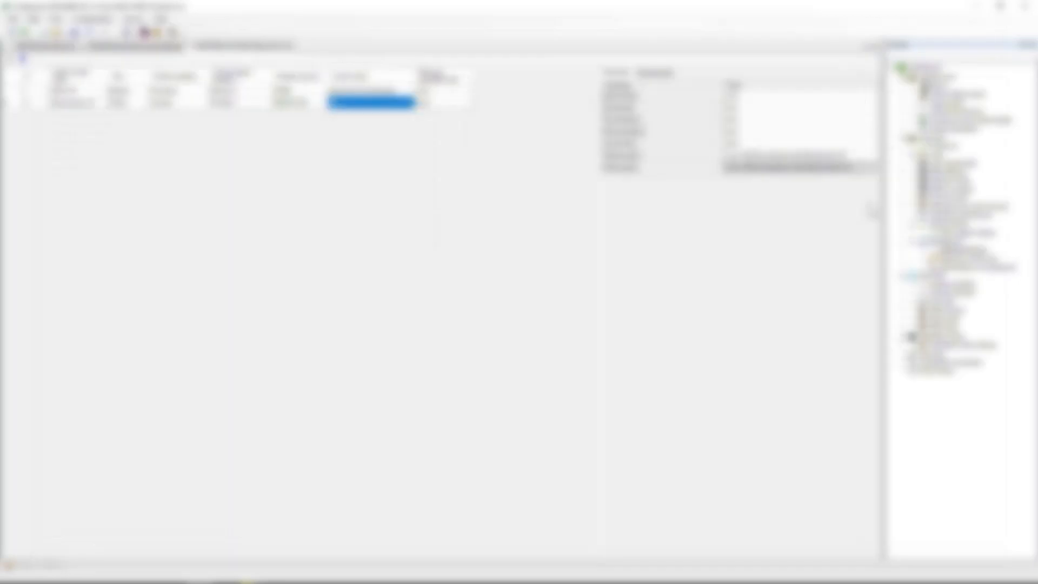
Step: In the logic scheme's Disconnector_LD_Control block, set Close_Command to Iec_103_1.14_Reserve and Trip_Command to Iec_103_1.13_Reserve
{"action": "double_click", "coordinate": [936, 155]}
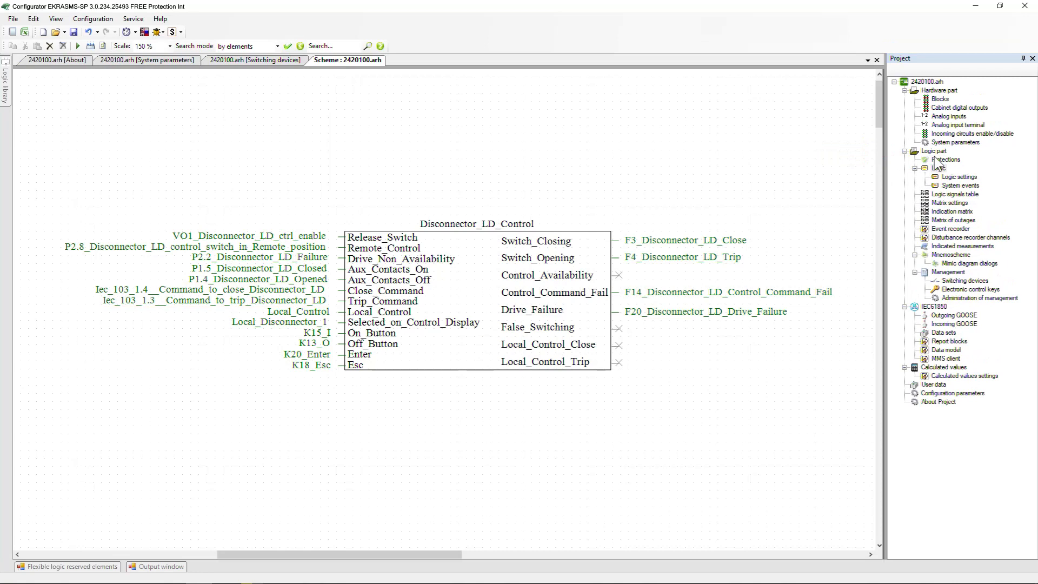
{"action": "double_click", "coordinate": [589, 279]}
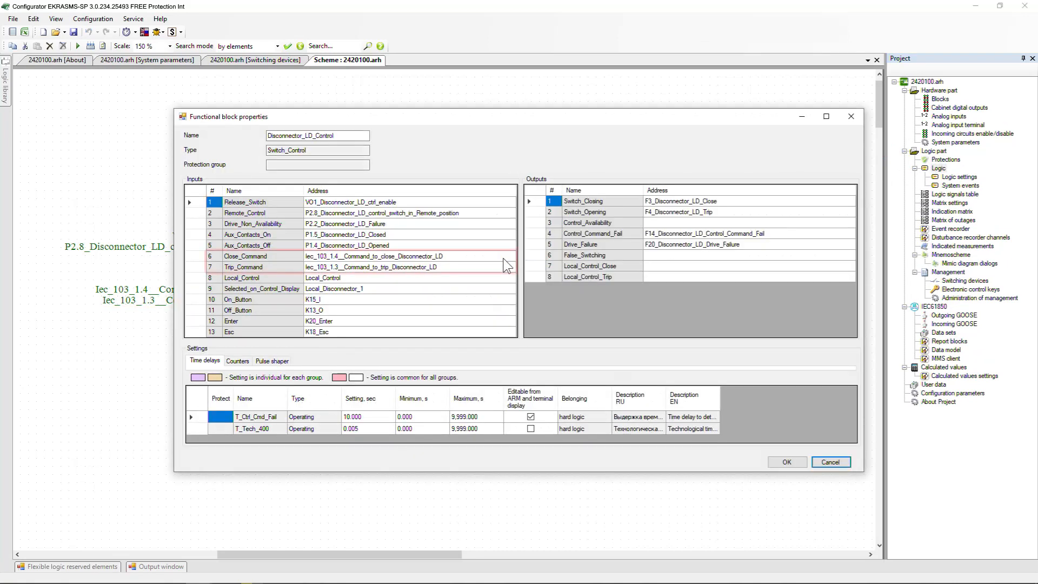
{"action": "left_click", "coordinate": [467, 253]}
{"action": "type", "text": "Iec_103_1.14_Reserve"}
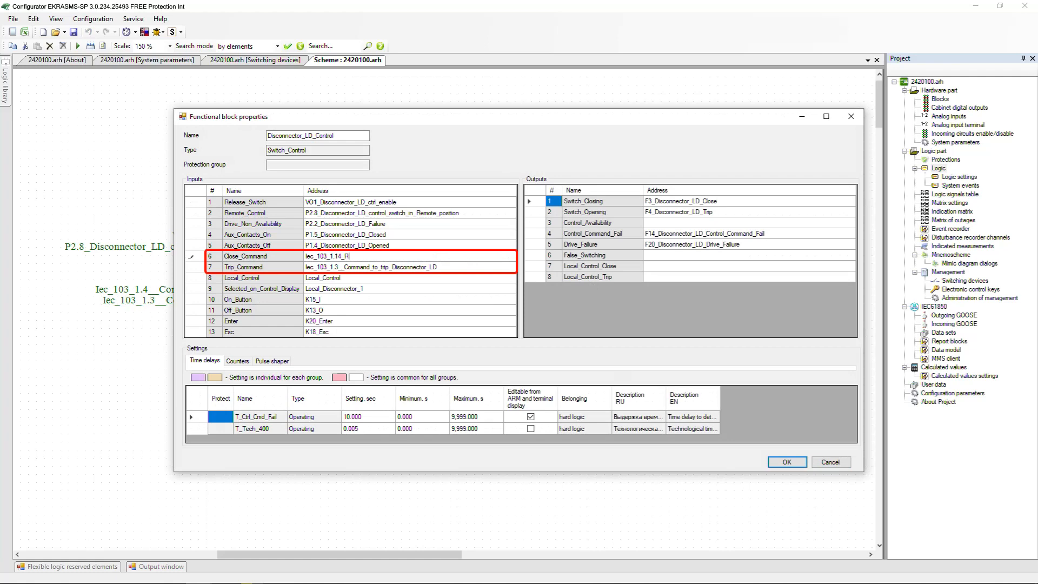
{"action": "key", "text": "Return"}
{"action": "type", "text": "Iec_103_1.1"}
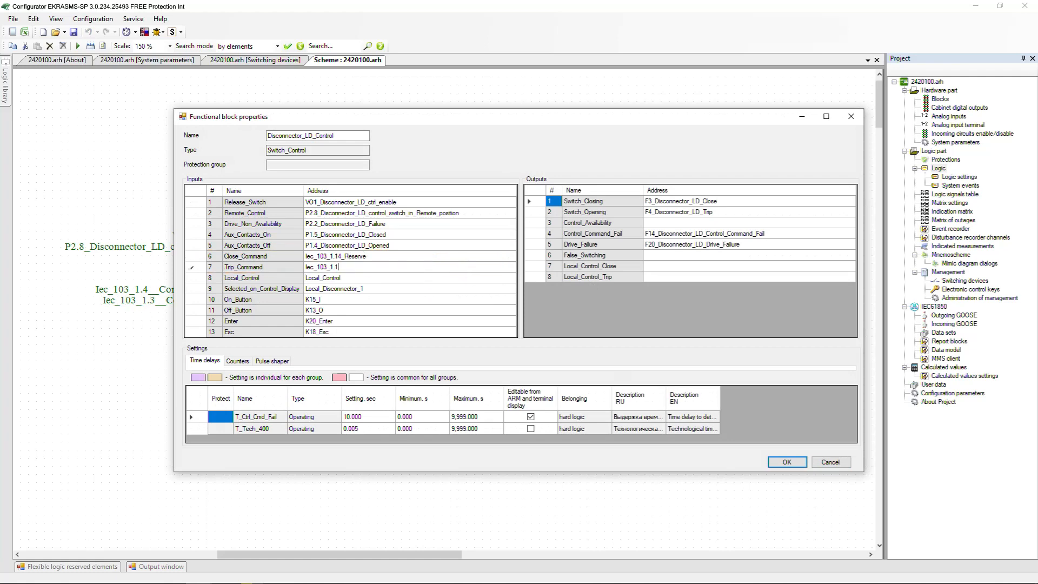
{"action": "type", "text": "3_Reserve"}
{"action": "key", "text": "Return"}
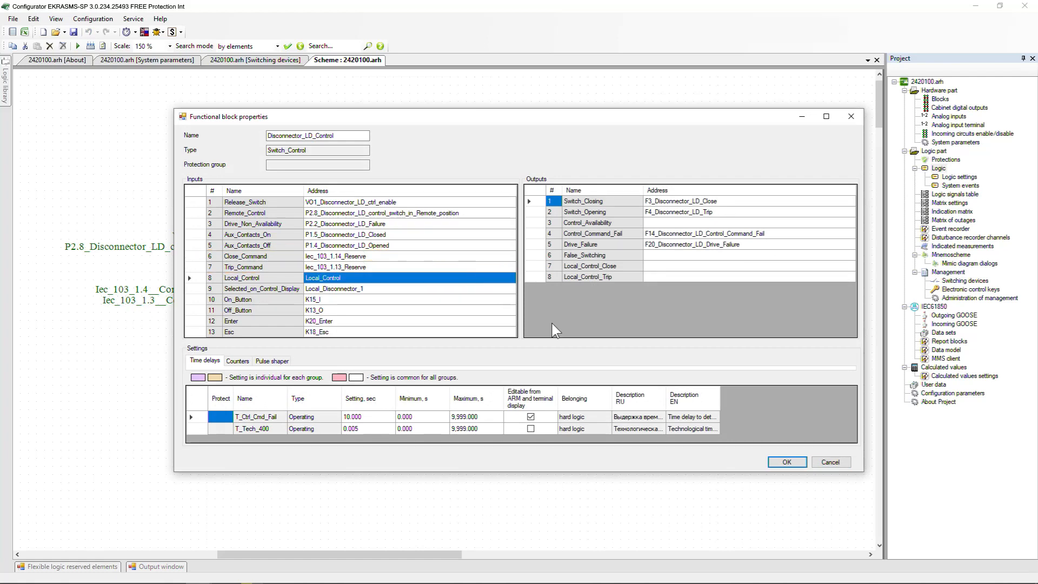
{"action": "left_click", "coordinate": [787, 462]}
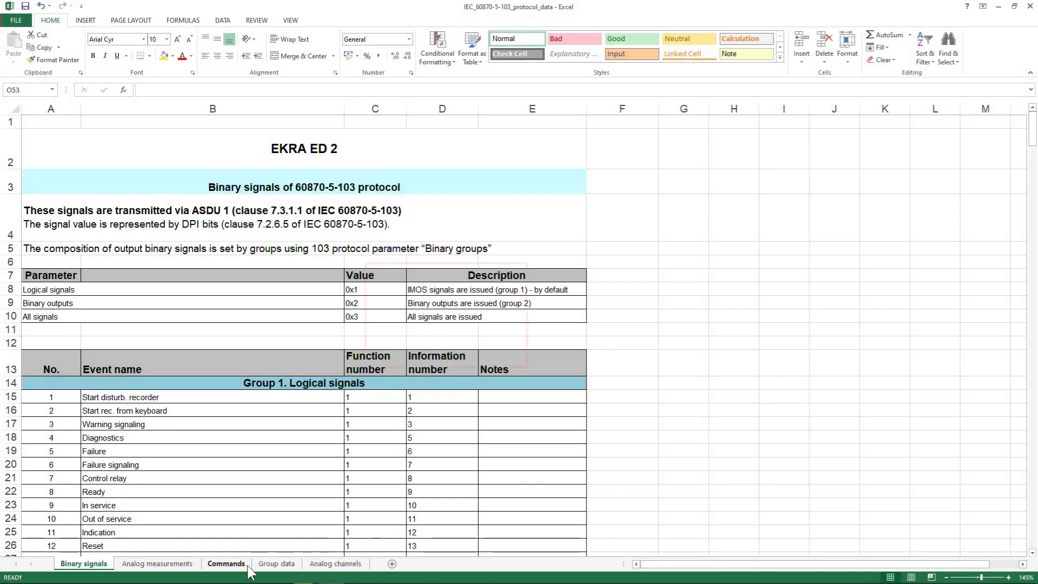
Step: In the IEC_60870-5-103_protocol_data workbook in Excel, examine the switching device addresses on the Commands sheet
{"action": "left_click", "coordinate": [247, 565]}
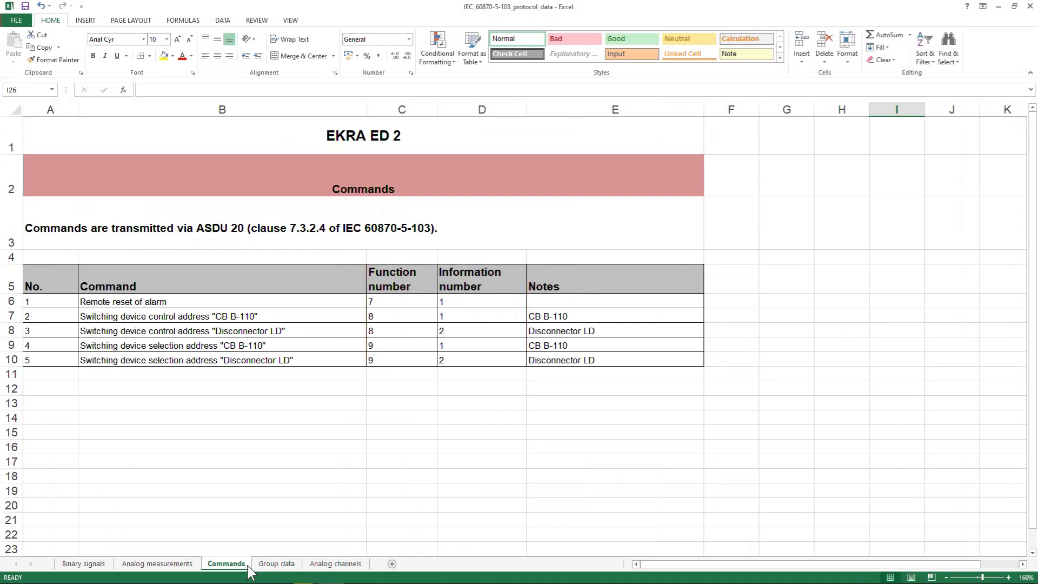